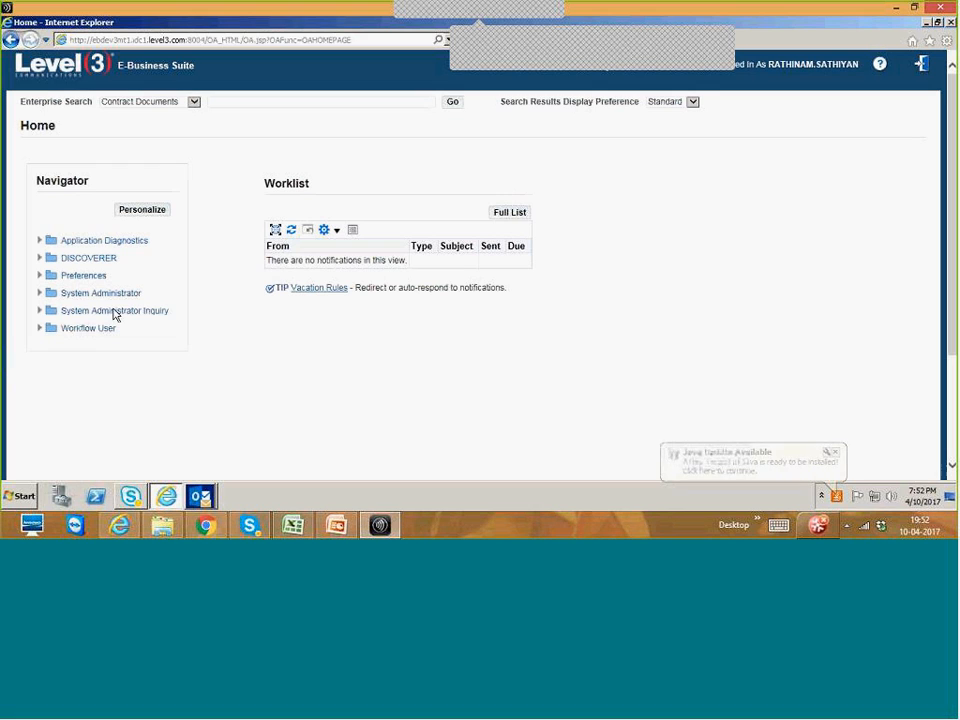
# - Open the user definition form from System Administrator > Security > User > Define
pyautogui.click(114, 298)
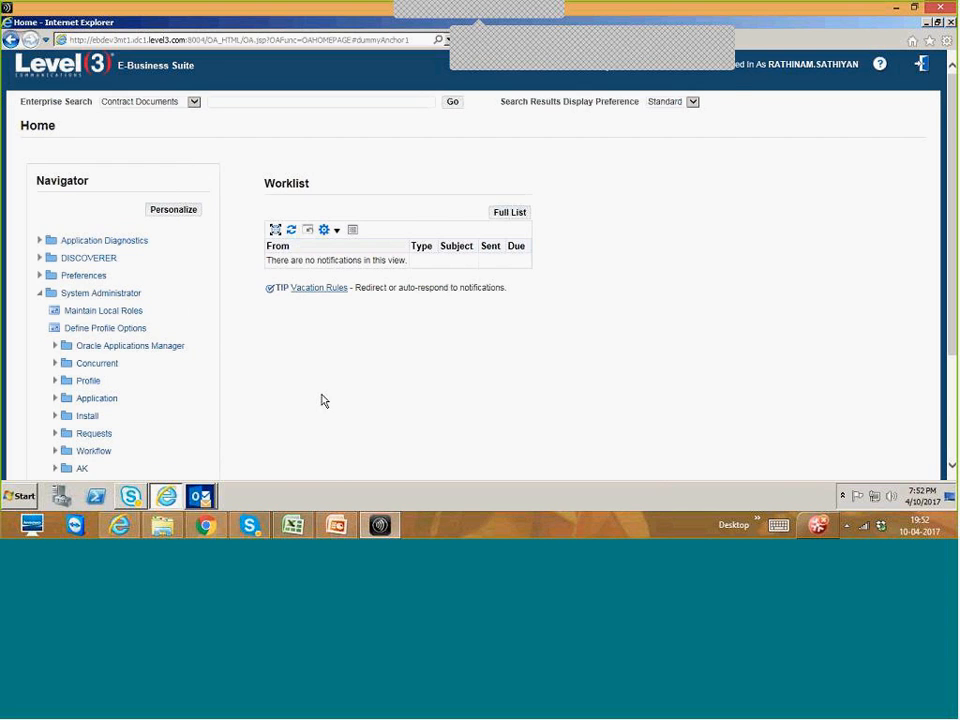
pyautogui.scroll(-1, 322, 400)
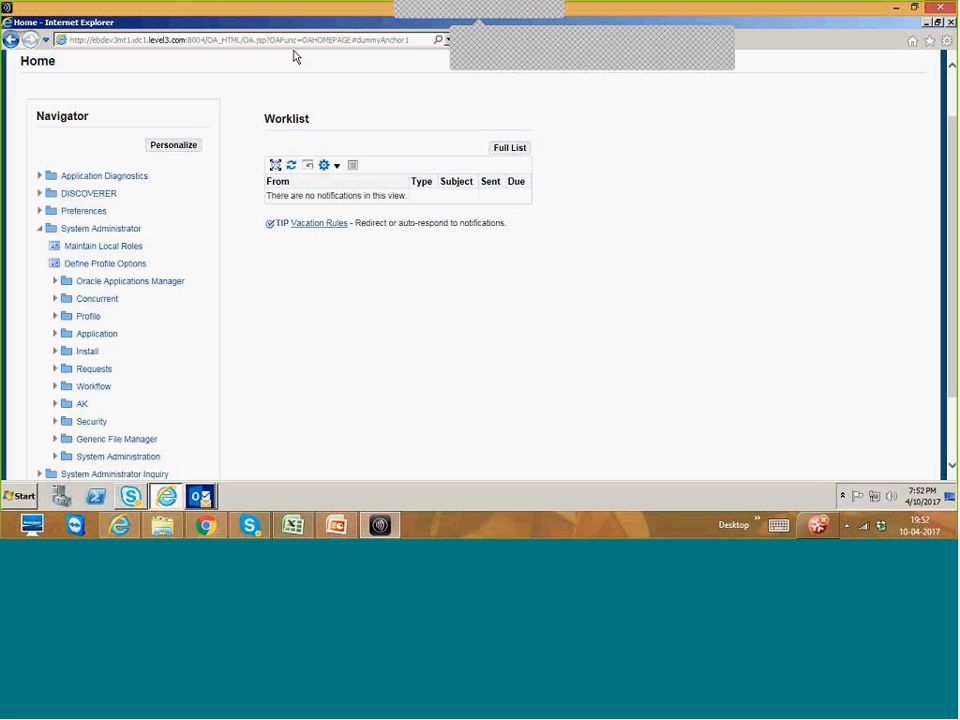
pyautogui.click(40, 230)
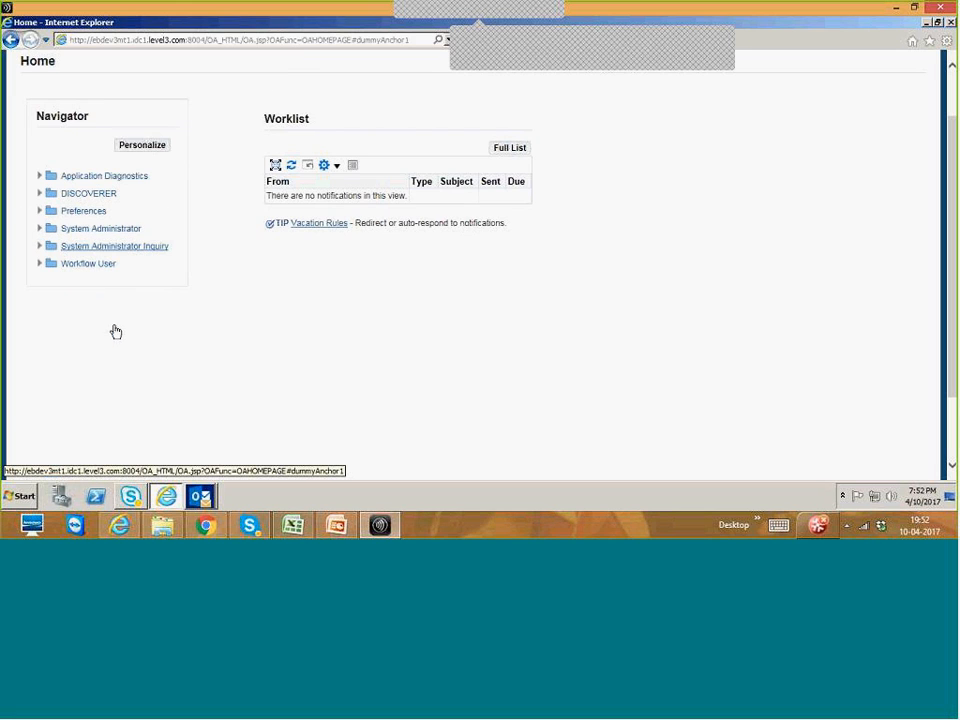
pyautogui.click(85, 232)
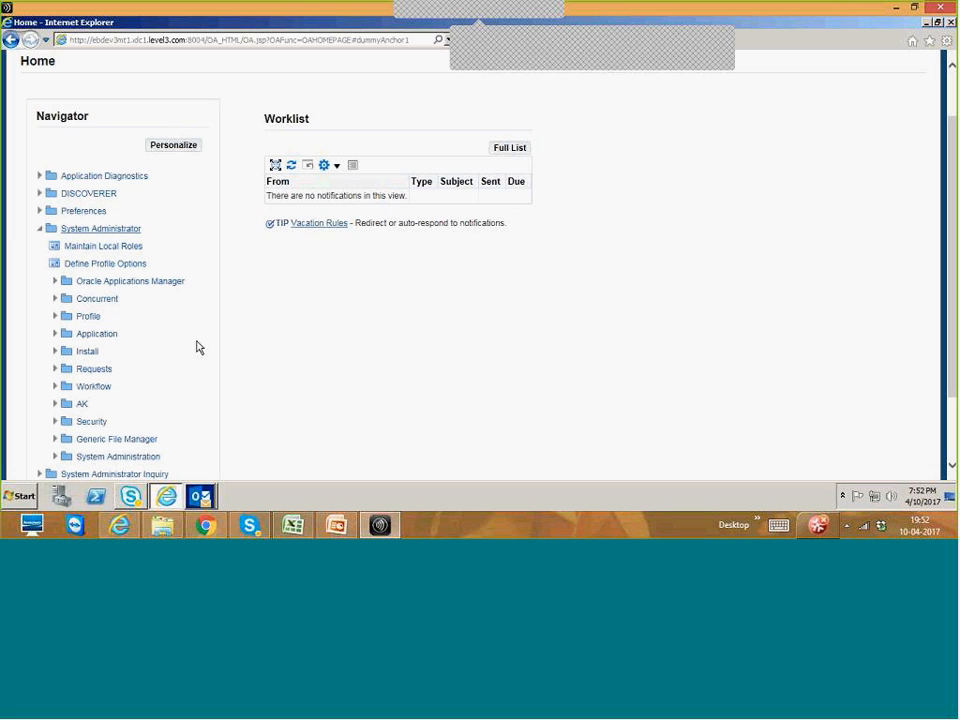
pyautogui.scroll(-2, 103, 354)
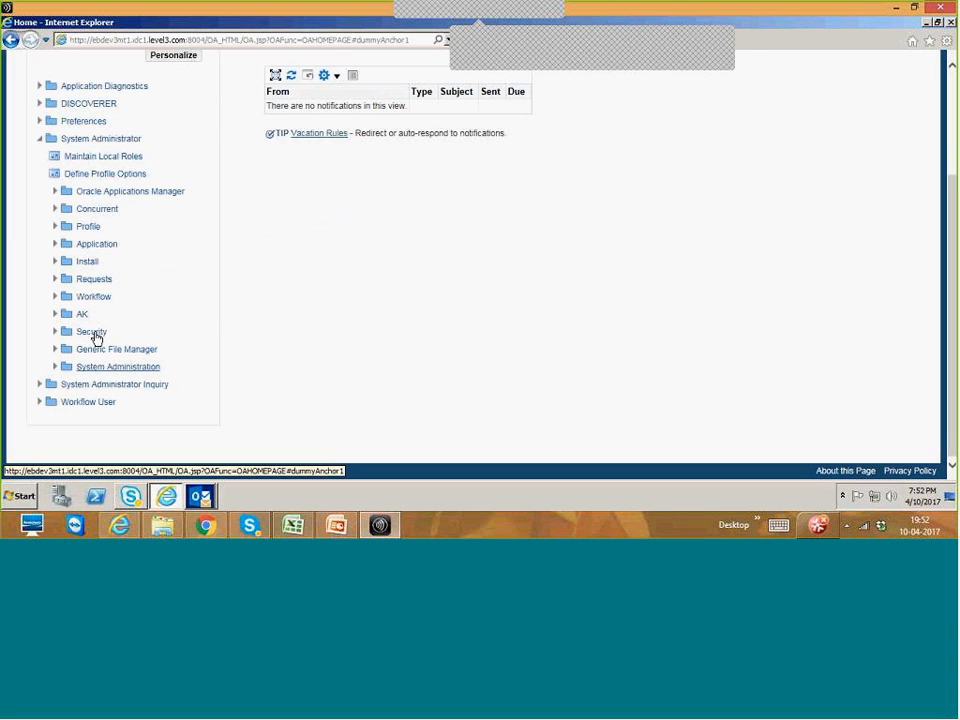
pyautogui.click(93, 334)
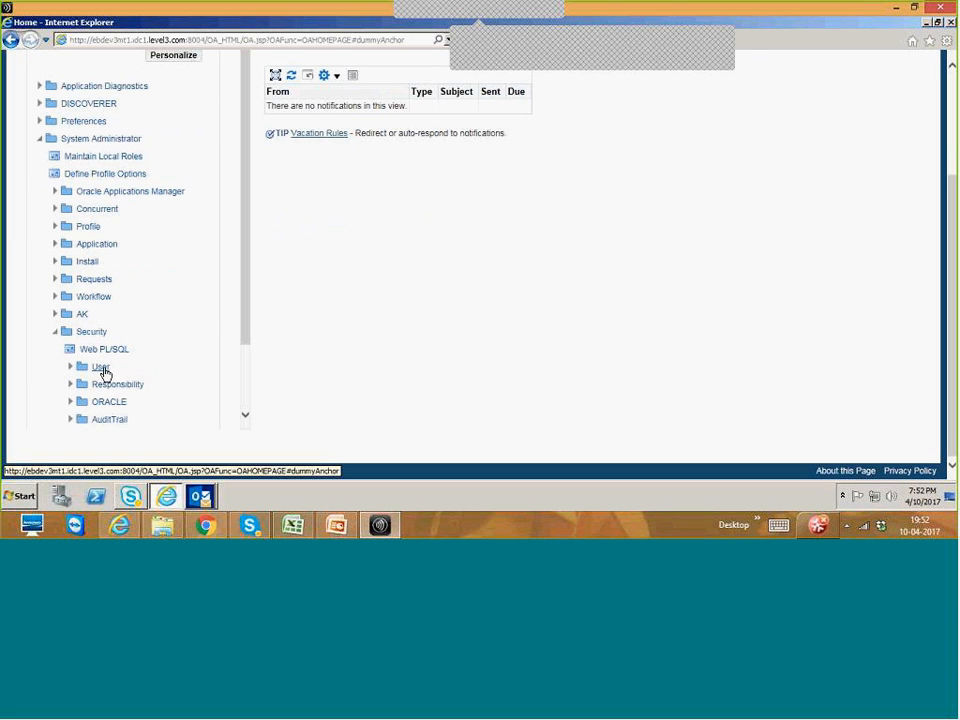
pyautogui.click(104, 373)
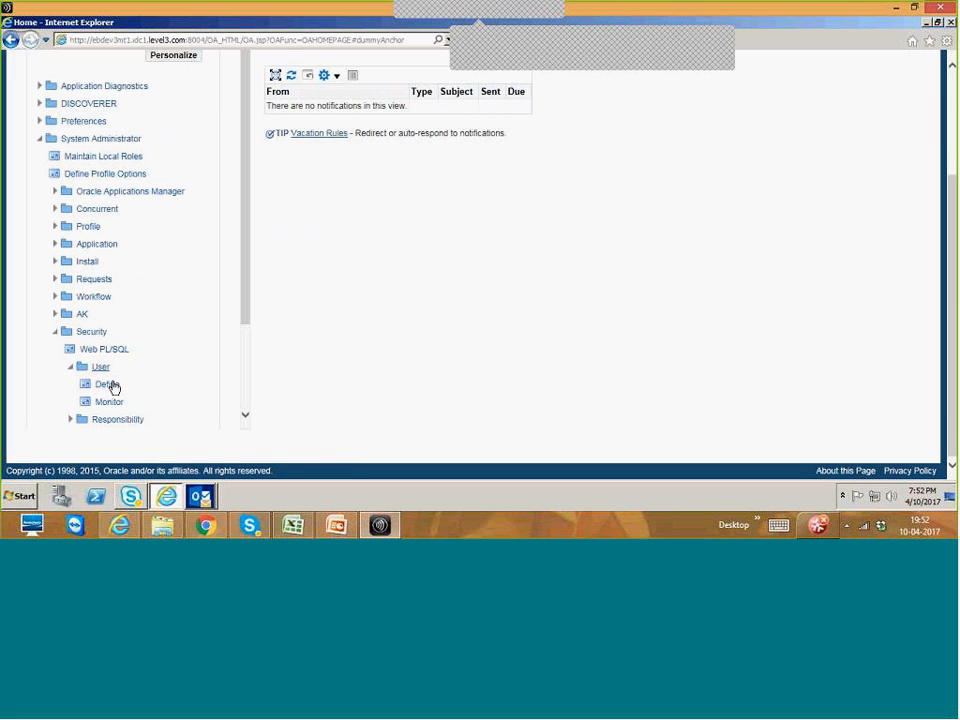
pyautogui.click(108, 385)
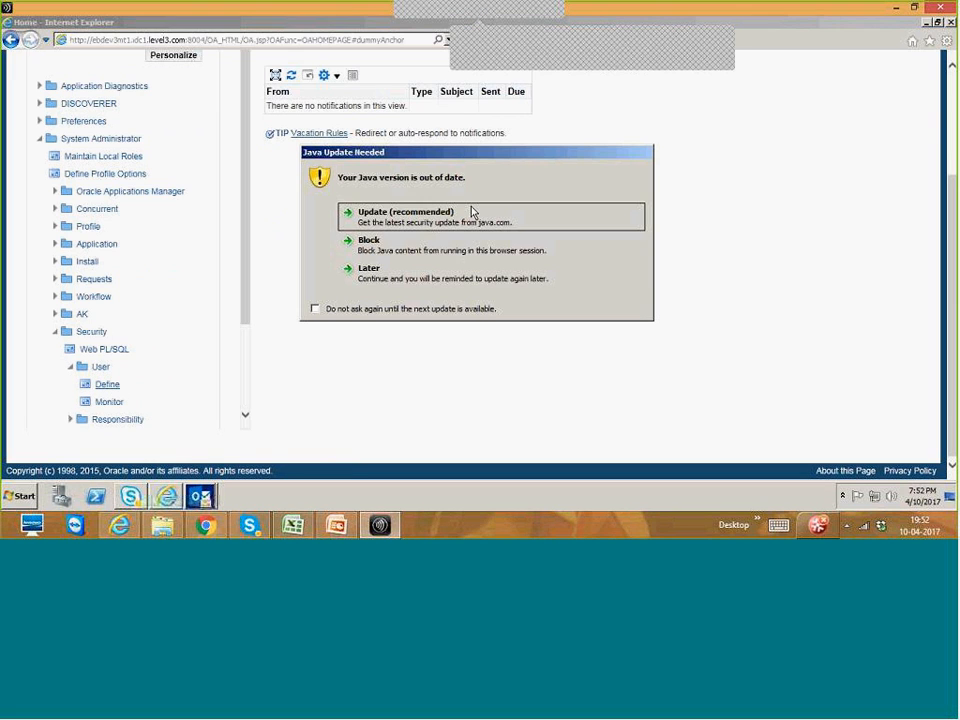
# - Postpone the Java update, accept the risk to run Oracle E-Business Suite, and maximize the forms window
pyautogui.click(452, 288)
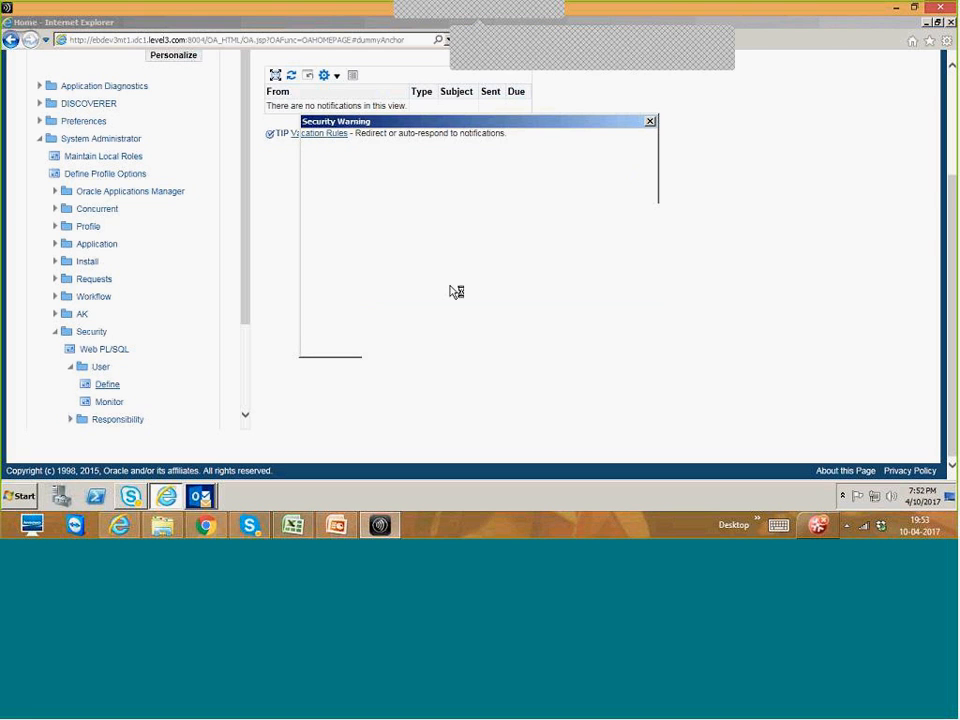
pyautogui.click(411, 334)
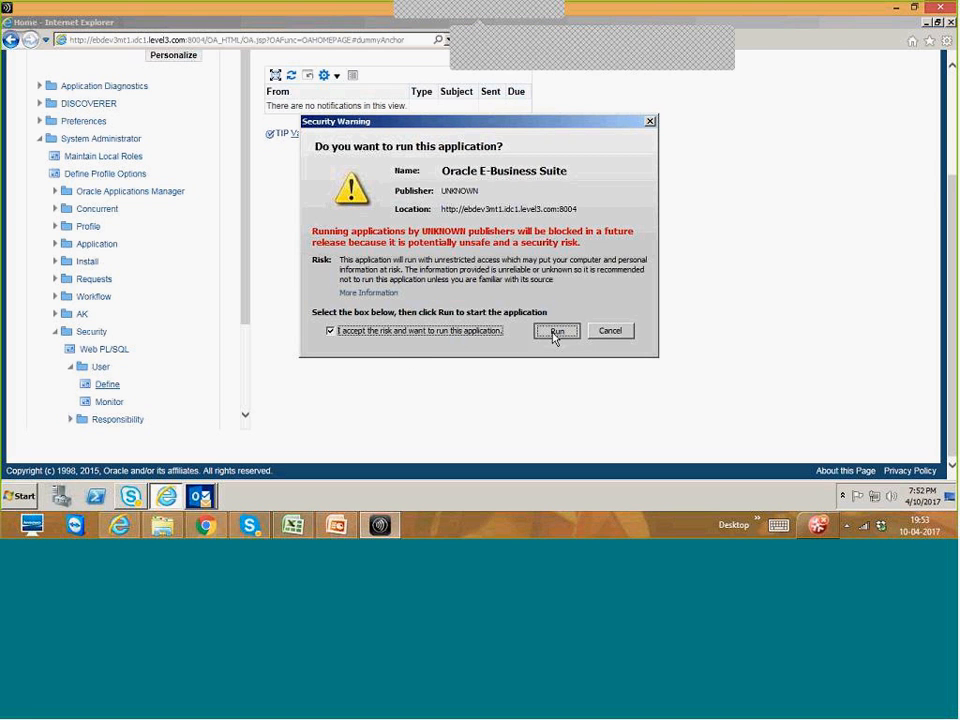
pyautogui.click(556, 331)
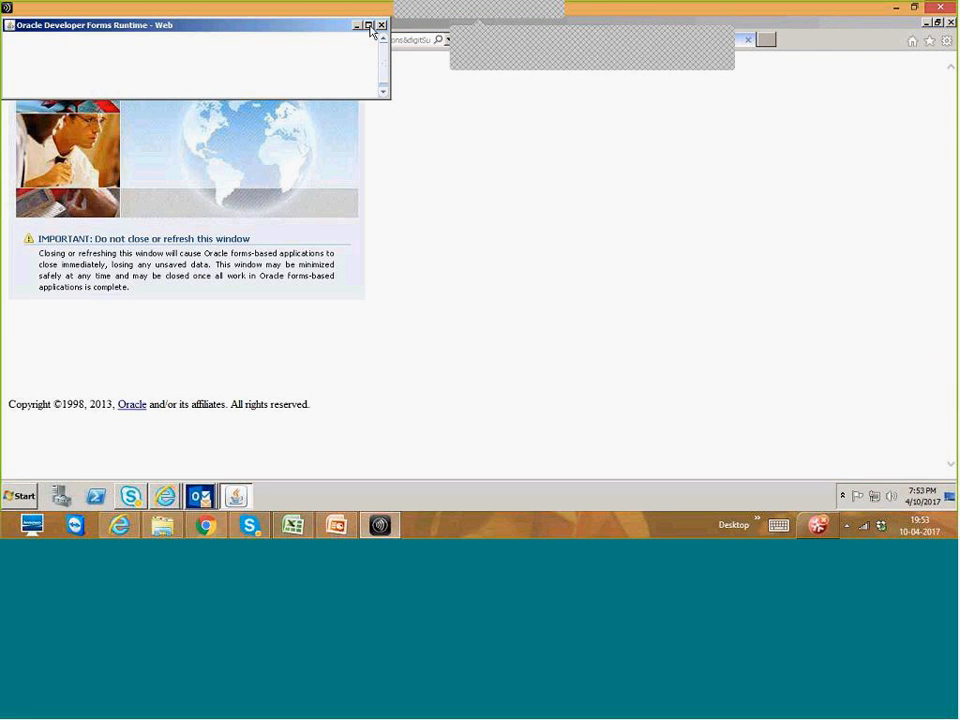
pyautogui.click(369, 26)
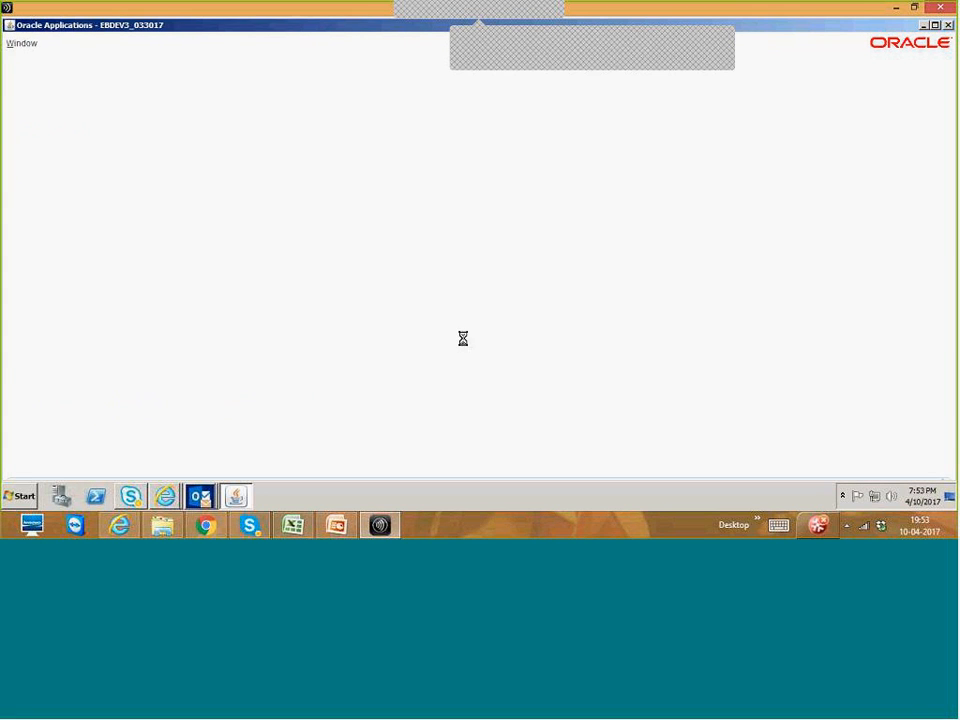
pyautogui.click(937, 28)
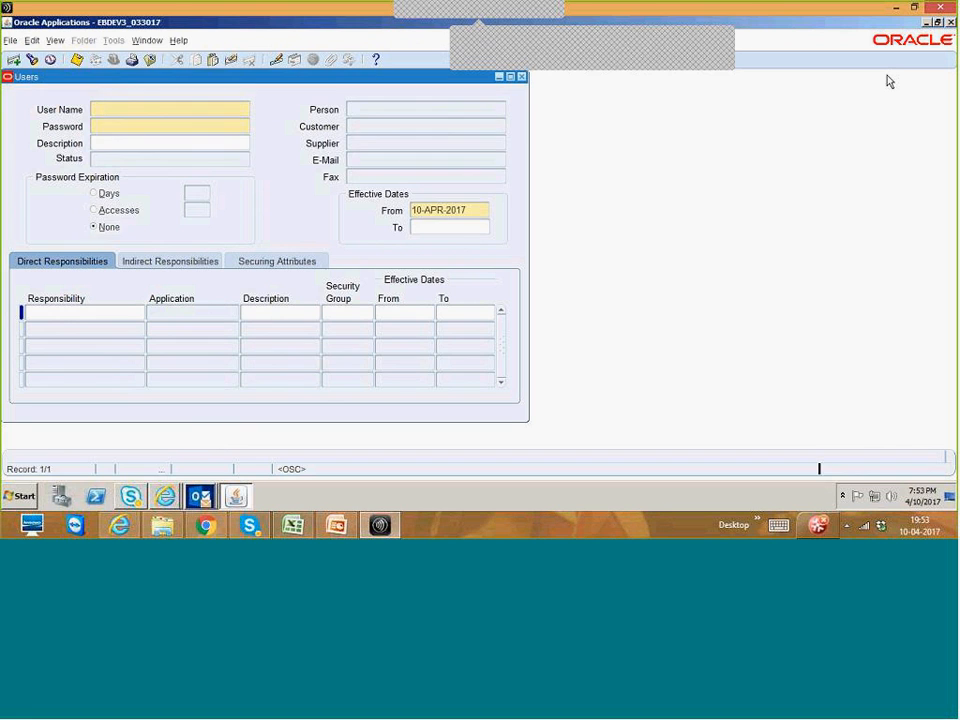
# - Query the Users form for the user's record using the first part of the user name followed by the % wildcard
pyautogui.press('F11')
pyautogui.write('RATHINAM%')
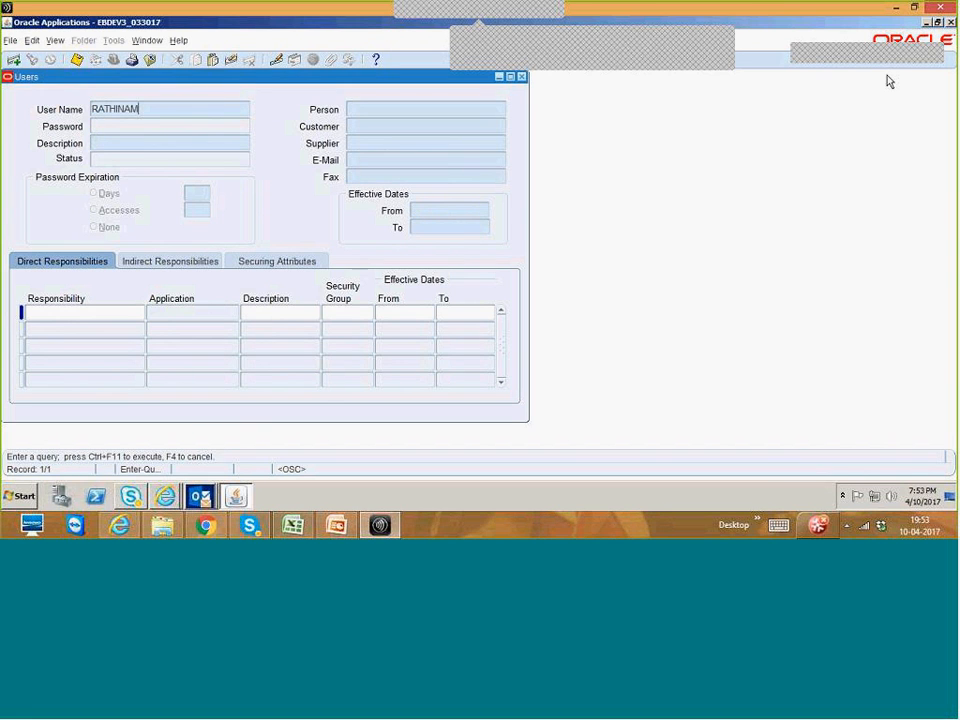
pyautogui.hotkey('alt', 'v')
pyautogui.press('q')
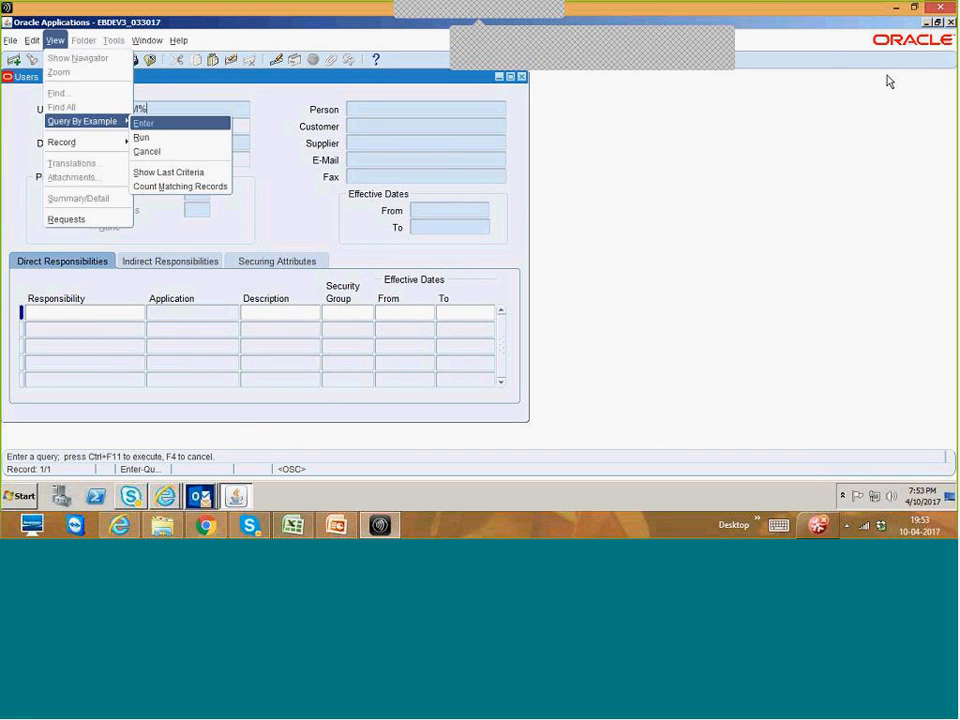
pyautogui.press('r')
# - Examine the user's direct responsibilities, with their applications and effective dates
pyautogui.click(99, 315)
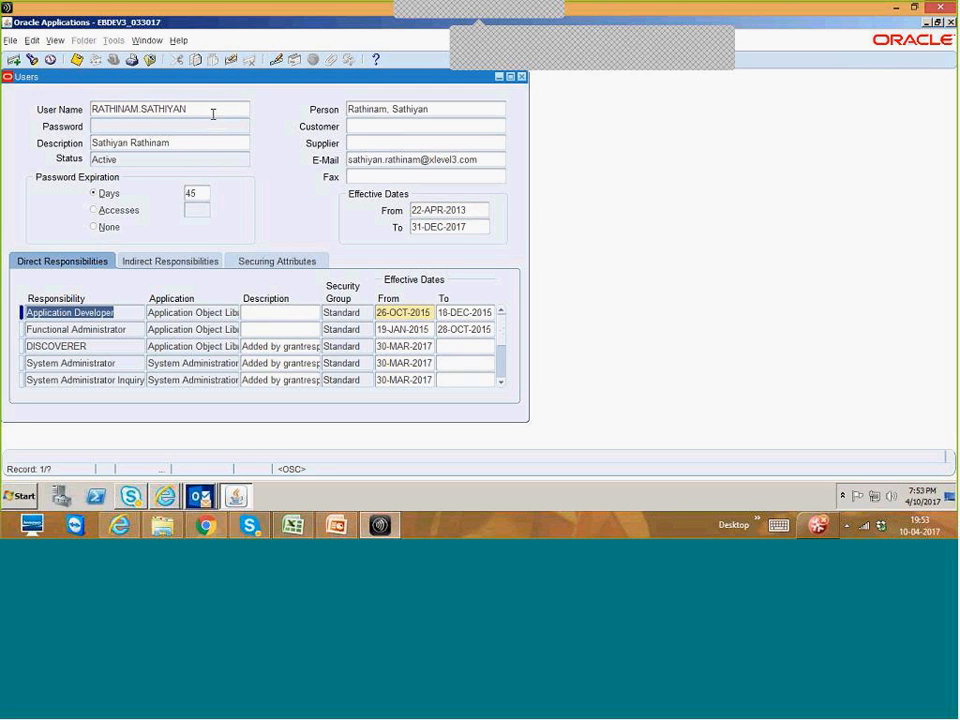
pyautogui.click(217, 111)
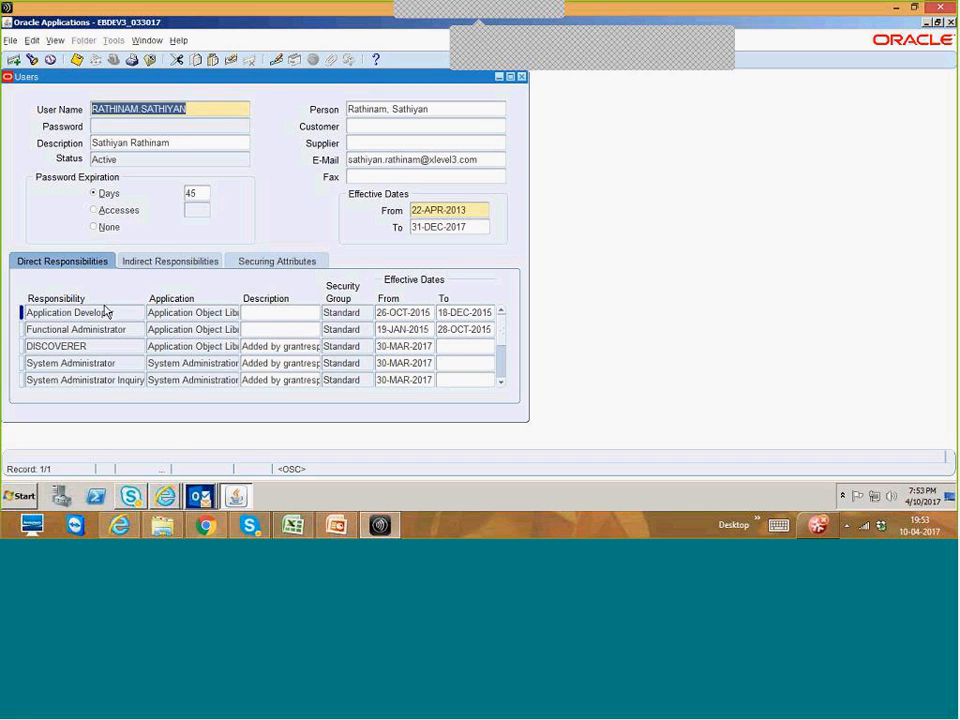
pyautogui.click(502, 384)
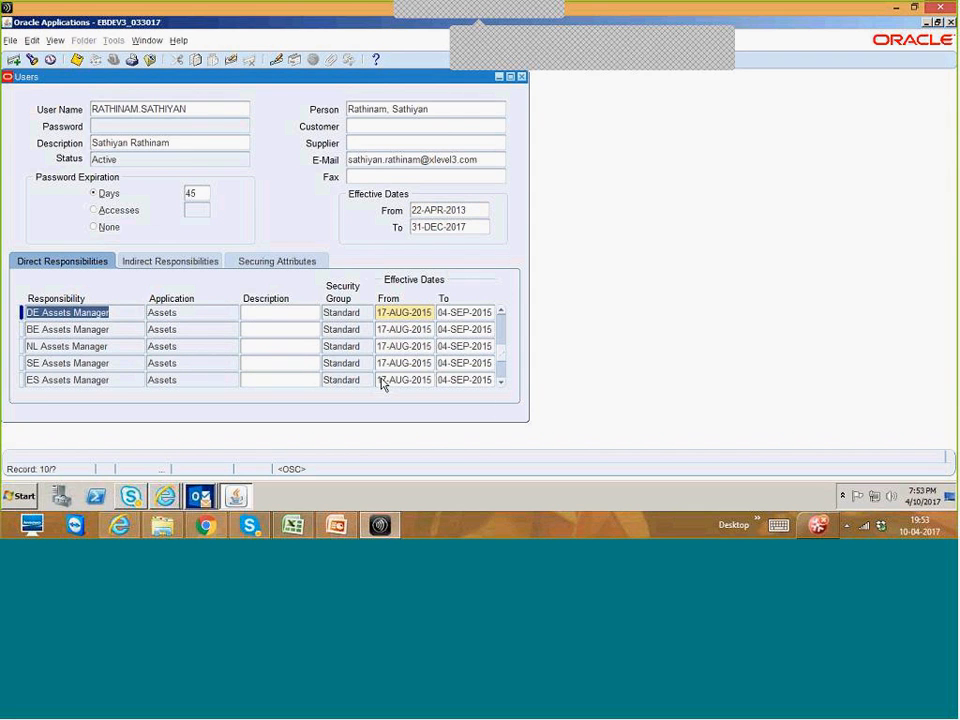
pyautogui.press('Tab')
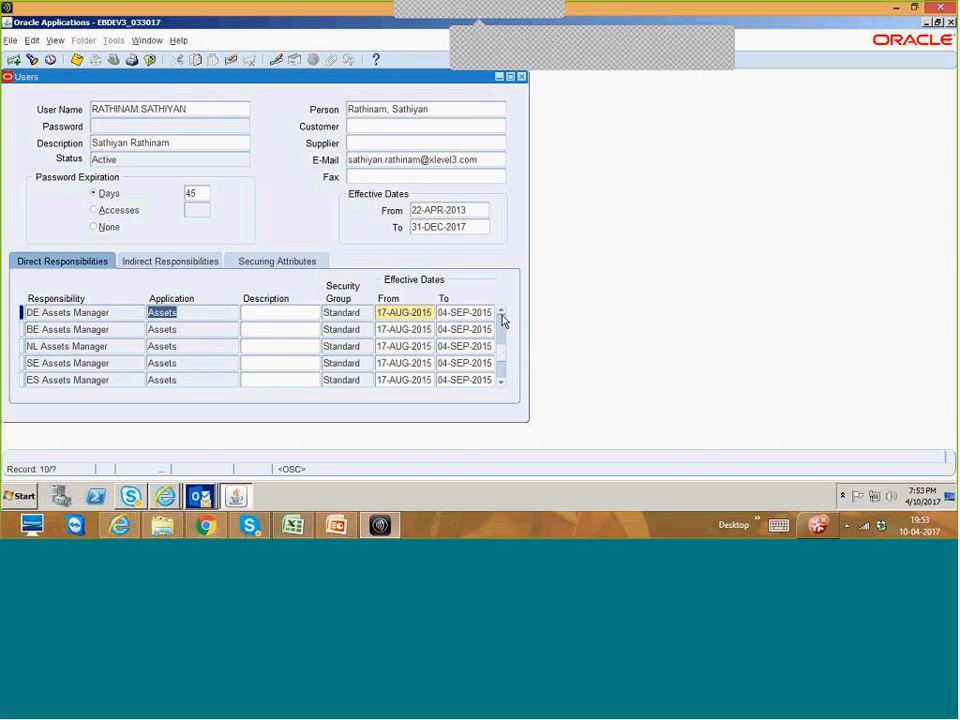
pyautogui.click(502, 313)
pyautogui.click(502, 380)
pyautogui.click(503, 375)
pyautogui.click(503, 375)
pyautogui.click(503, 375)
pyautogui.click(503, 377)
pyautogui.click(502, 377)
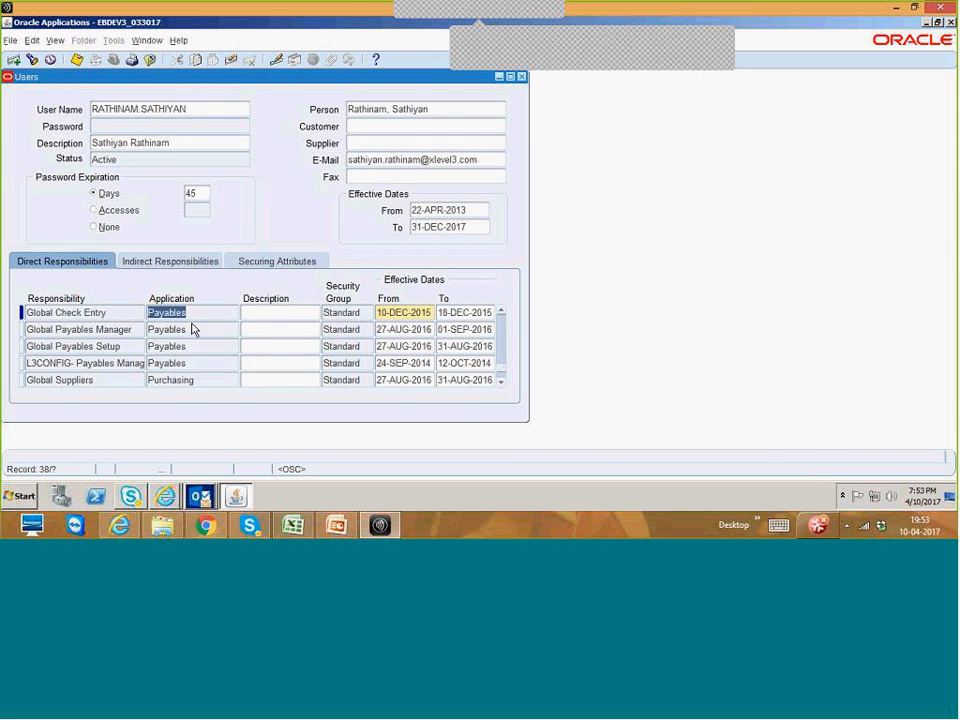
# - Query the user's direct responsibilities for names matching Global%
pyautogui.click(112, 314)
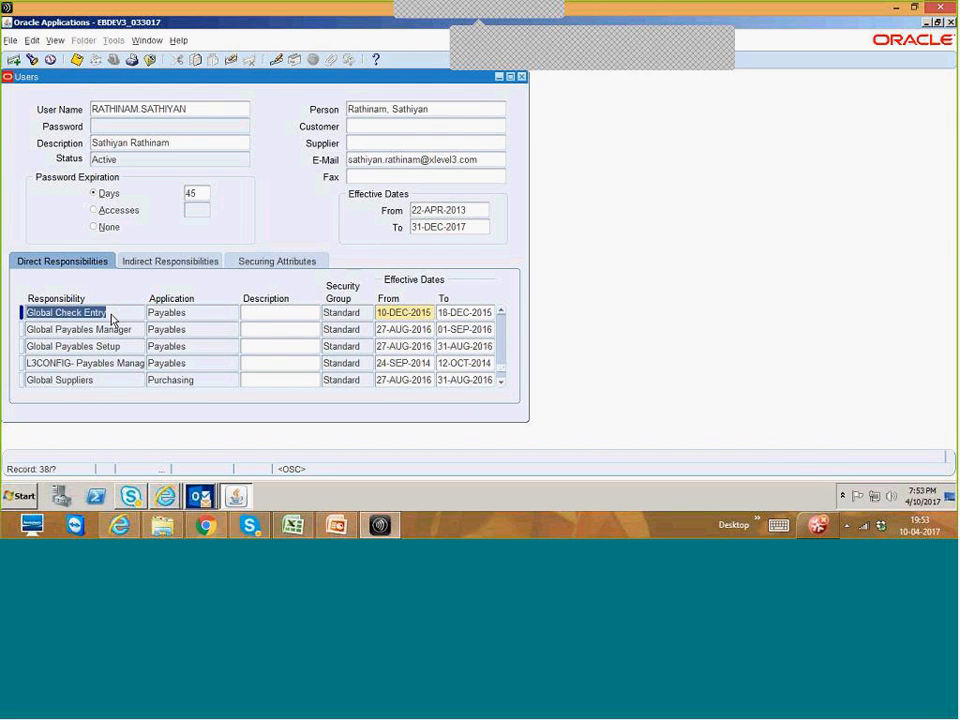
pyautogui.press('F11')
pyautogui.write('Glob')
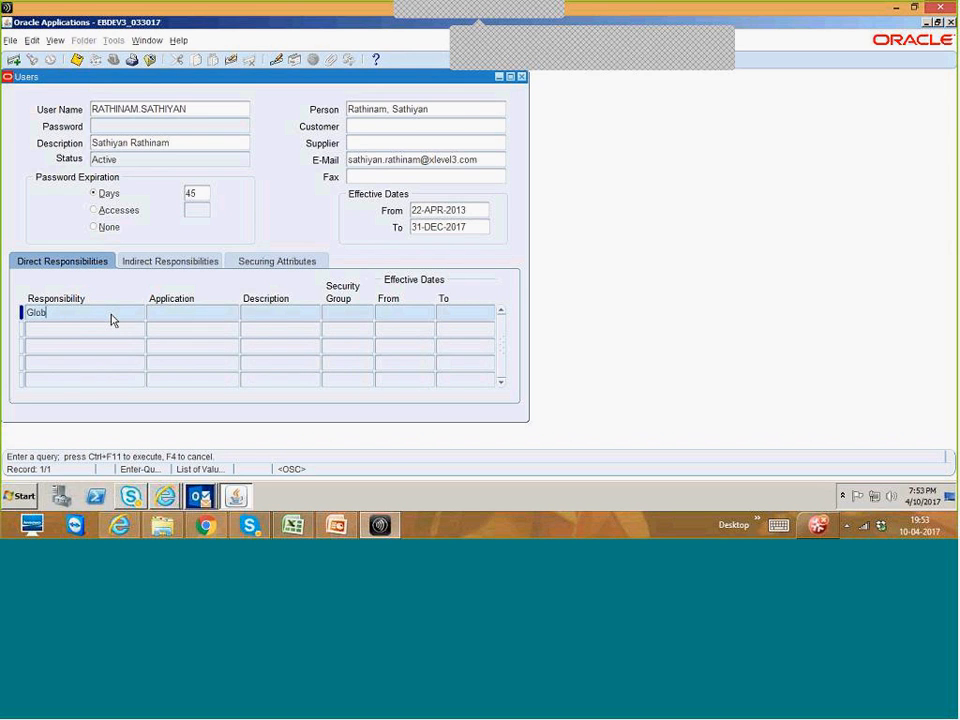
pyautogui.write('al%')
pyautogui.hotkey('alt', 'v')
pyautogui.press('q')
pyautogui.press('r')
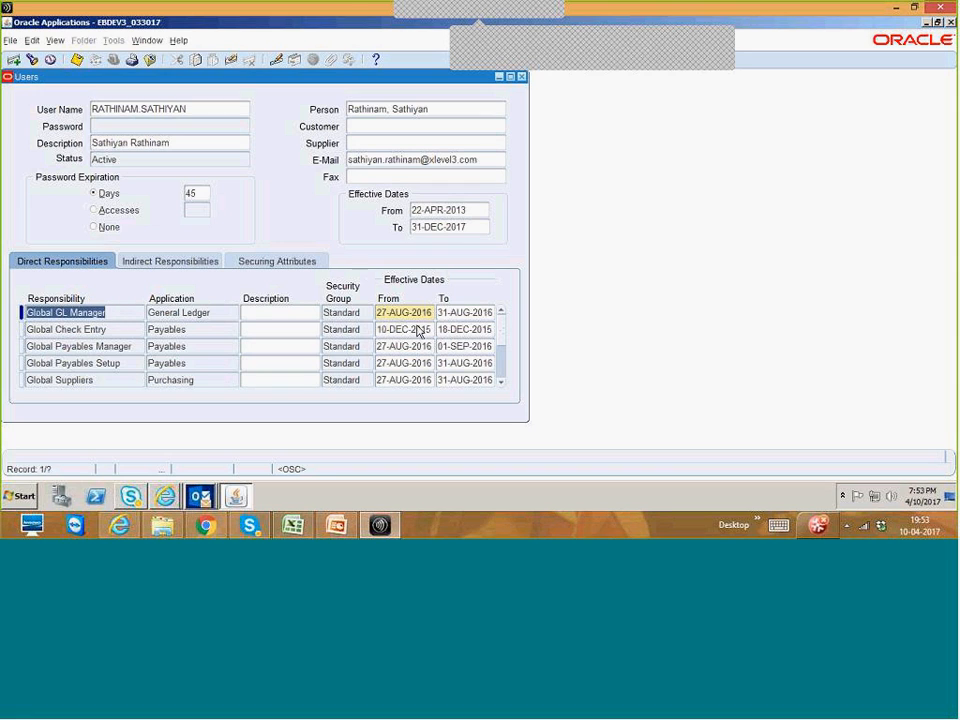
# - Clear the effective end dates of the Global GL Manager and Global Payables Manager responsibilities
pyautogui.click(452, 312)
pyautogui.press('Delete')
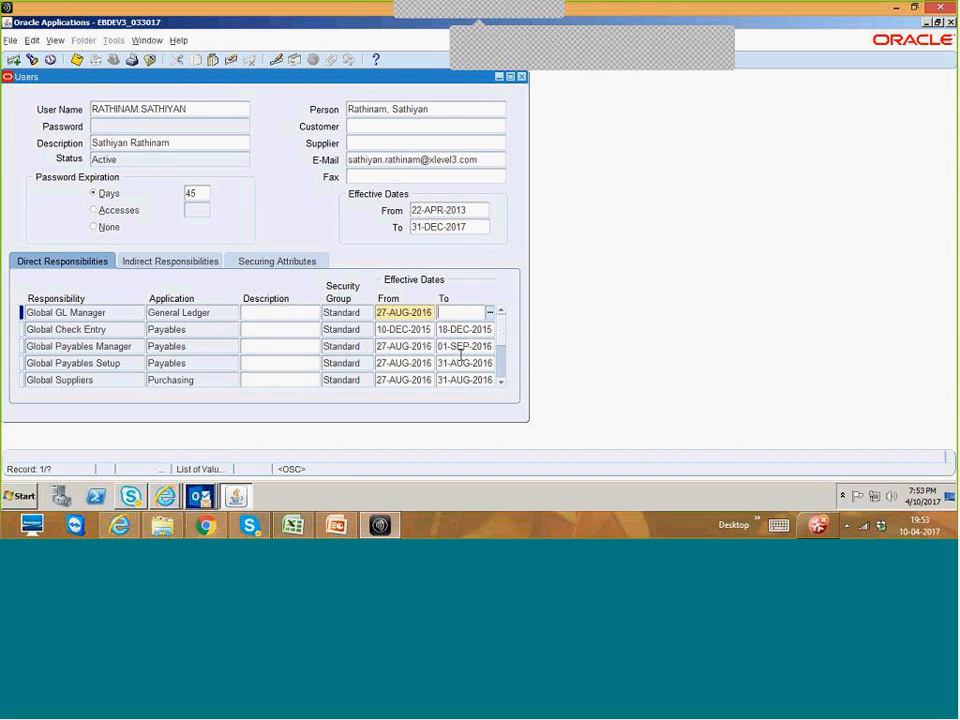
pyautogui.click(461, 346)
pyautogui.press('Delete')
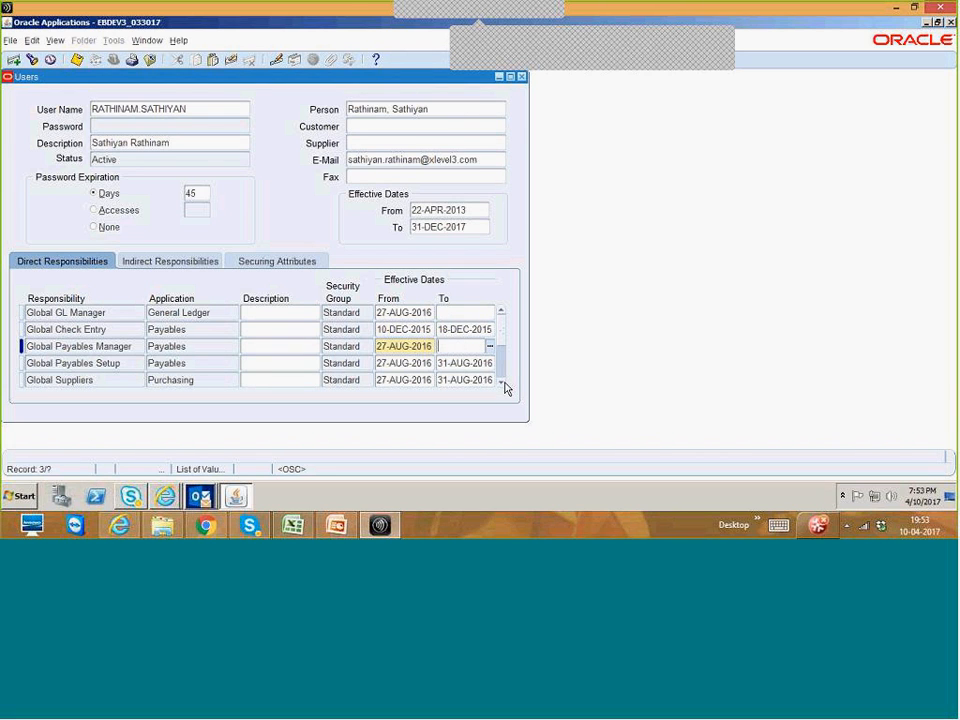
# - Clear the effective end date of the Receivables responsibility starting 19-JAN-2015 and close the Users form with the changes saved
pyautogui.click(503, 382)
pyautogui.click(503, 384)
pyautogui.click(452, 367)
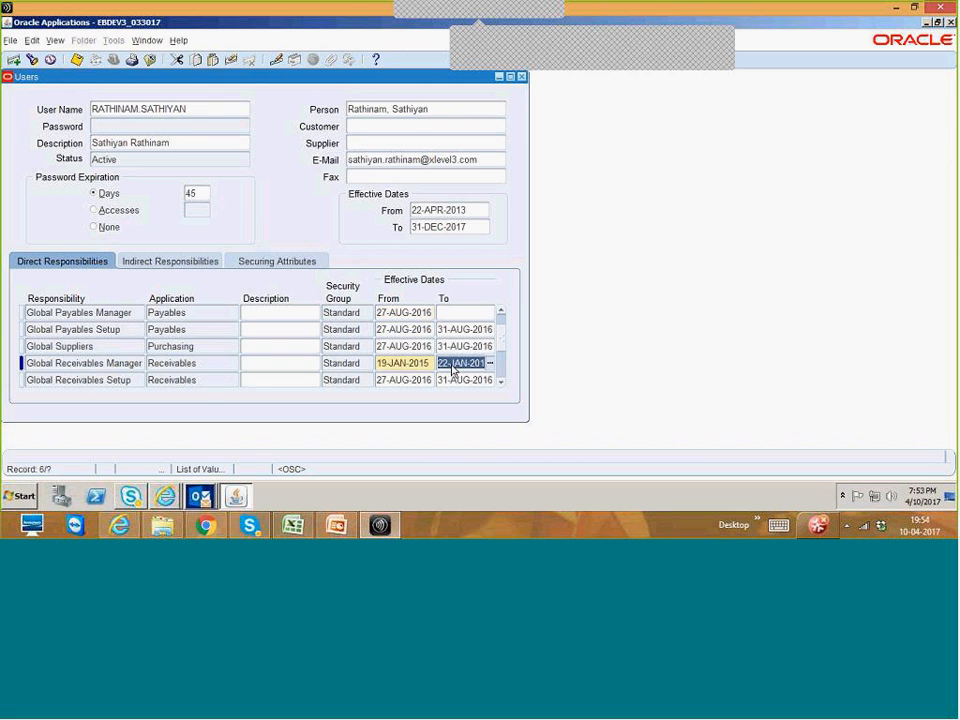
pyautogui.press('Delete')
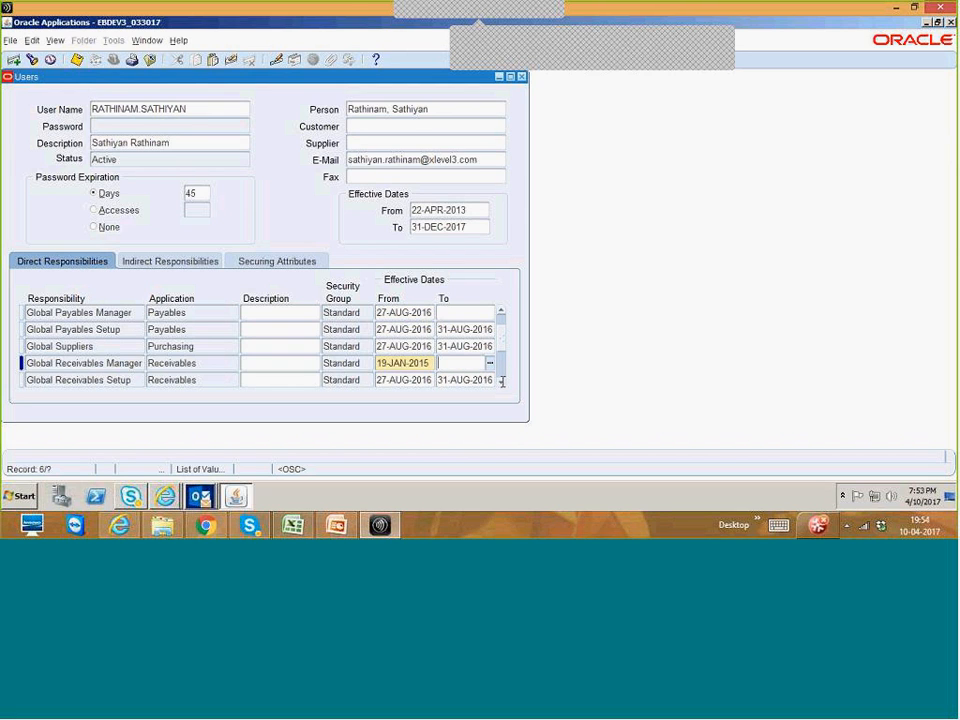
pyautogui.click(503, 384)
pyautogui.click(503, 386)
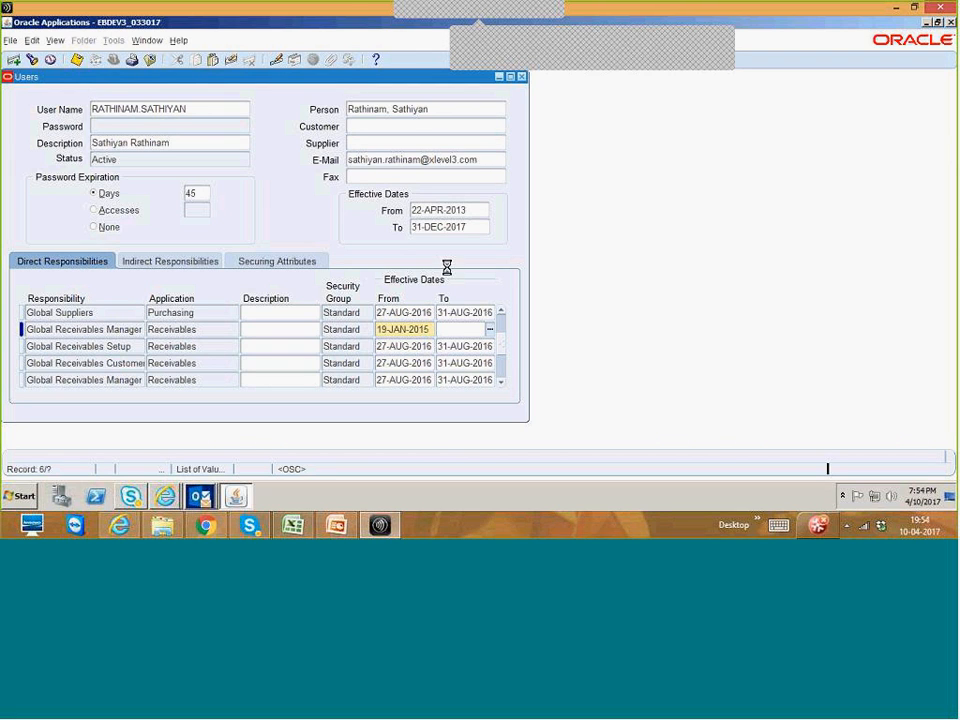
pyautogui.click(521, 77)
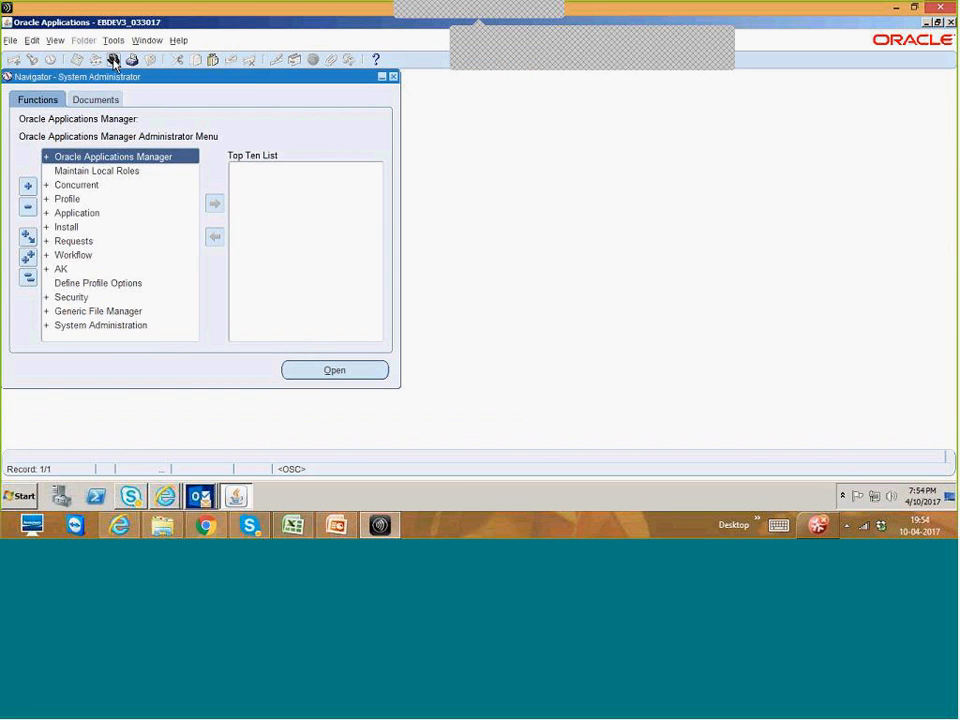
# - Switch to the Global Payables Manager responsibility
pyautogui.click(113, 60)
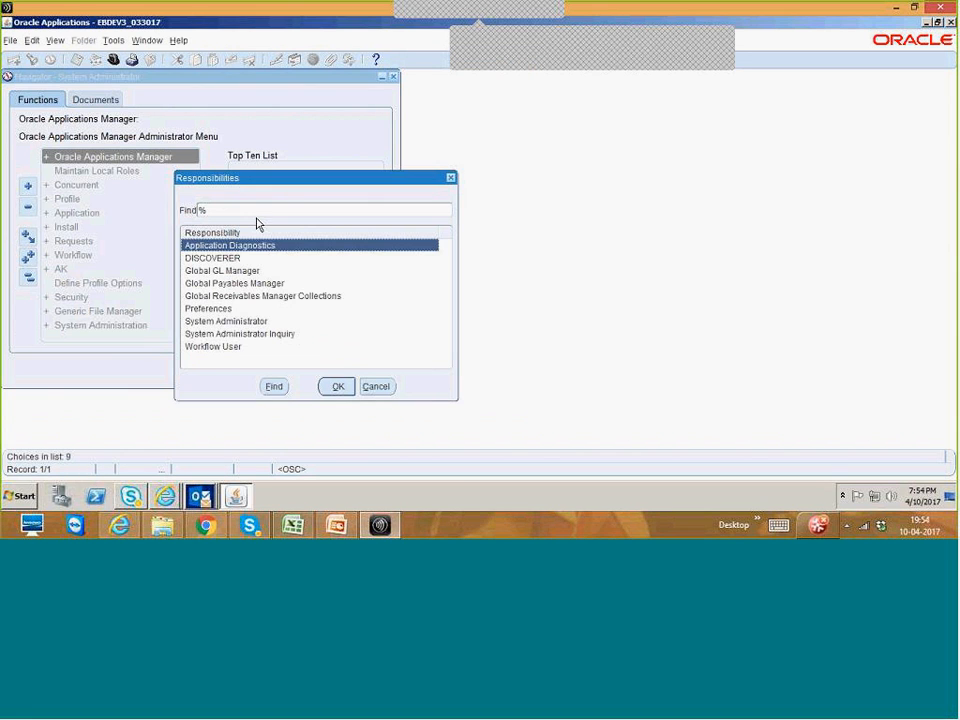
pyautogui.click(277, 284)
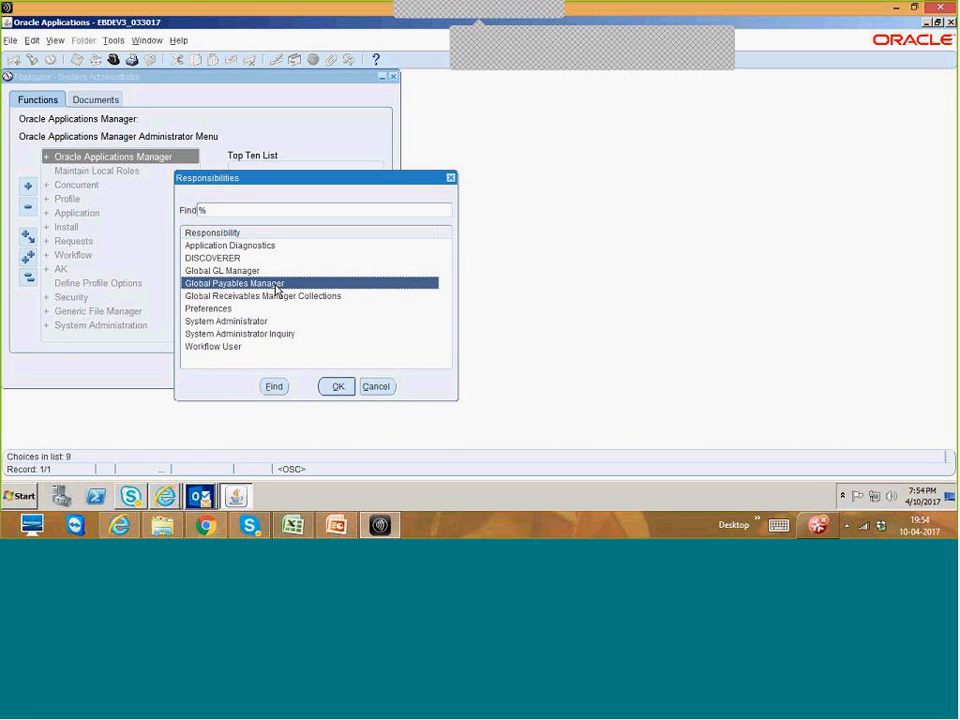
pyautogui.doubleClick(277, 287)
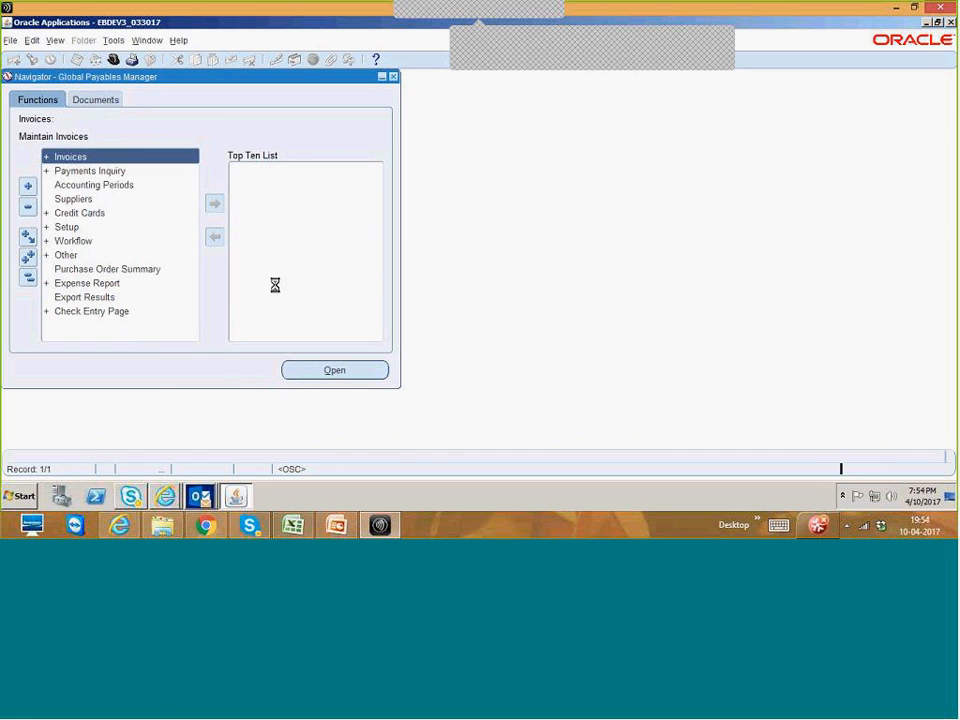
# - Expand the Setup functions of Global Payables Manager, leaving the Invoices functions collapsed
pyautogui.doubleClick(116, 161)
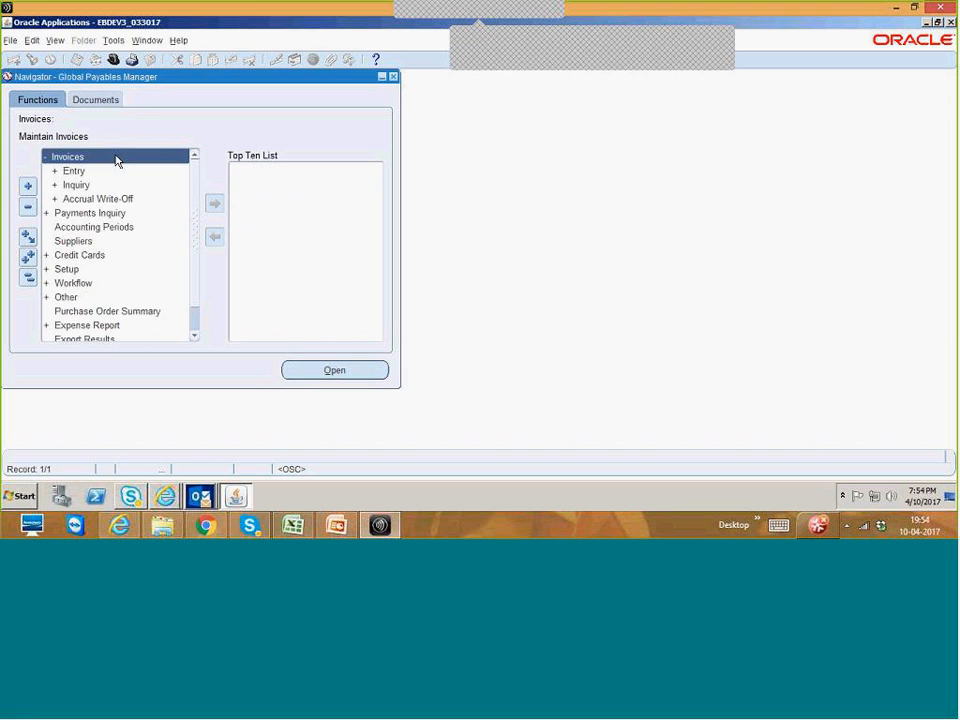
pyautogui.doubleClick(116, 159)
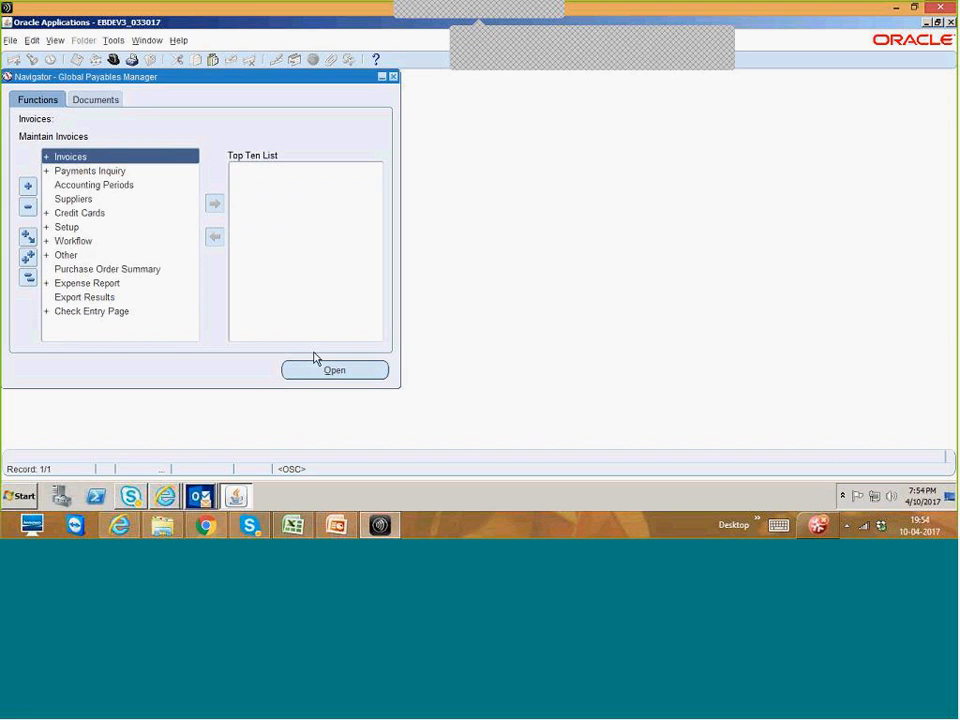
pyautogui.click(117, 228)
pyautogui.doubleClick(117, 228)
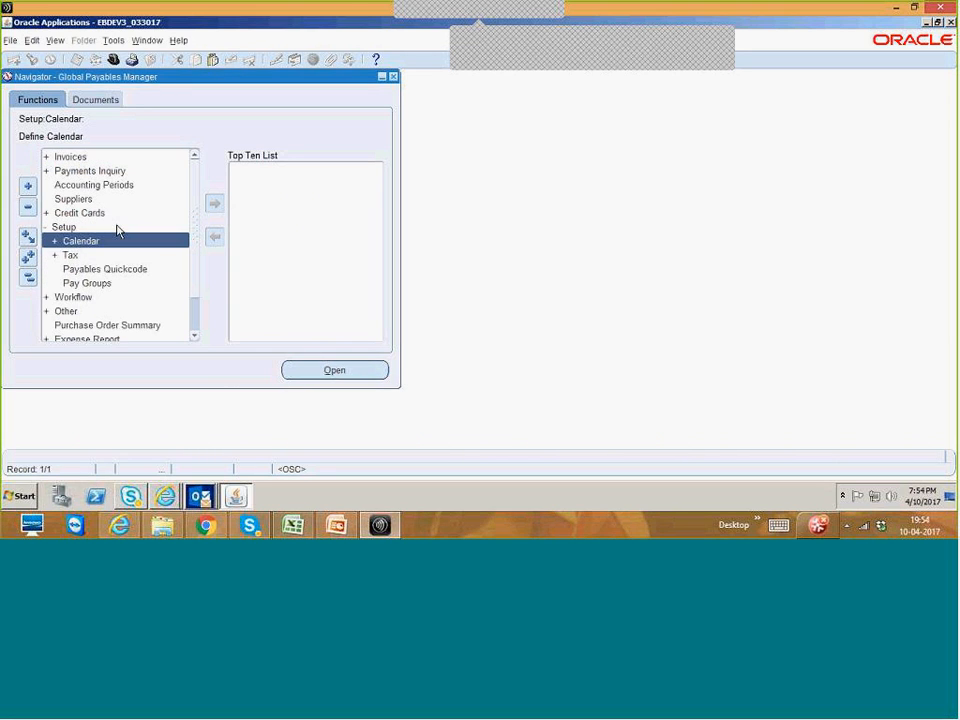
# - Collapse the Setup functions, then open the Invoice Batches form from the Entry functions under Invoices
pyautogui.doubleClick(117, 228)
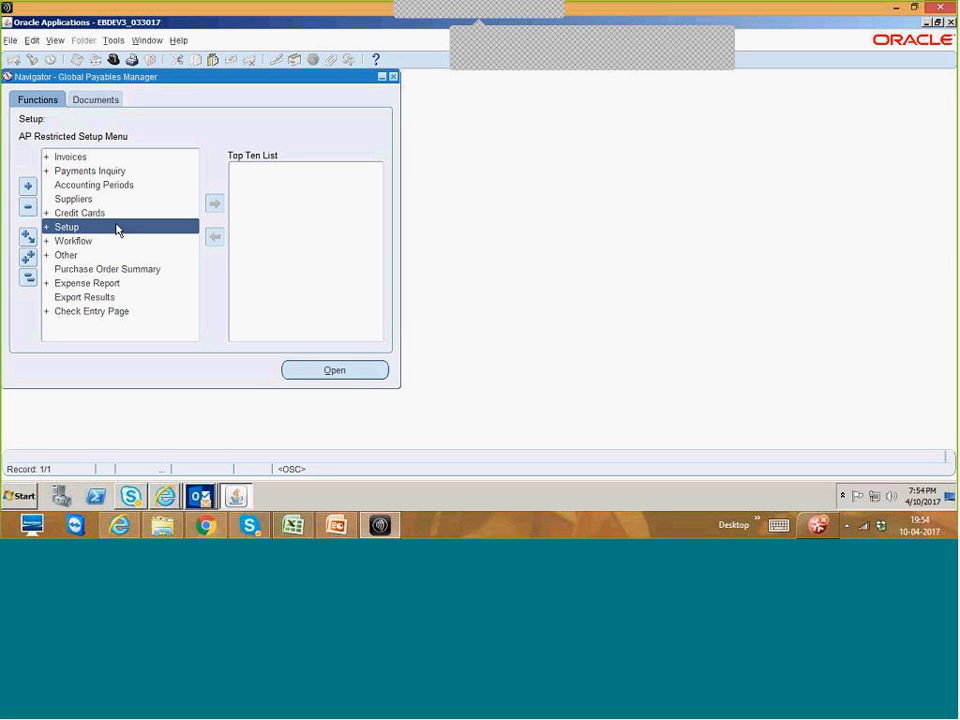
pyautogui.doubleClick(100, 161)
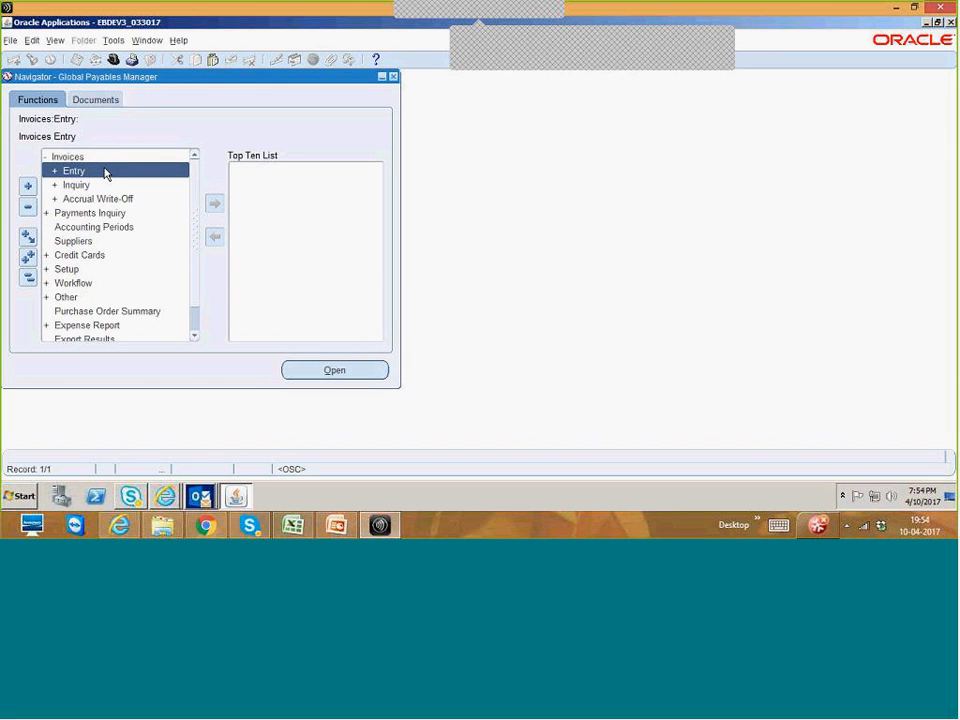
pyautogui.doubleClick(105, 173)
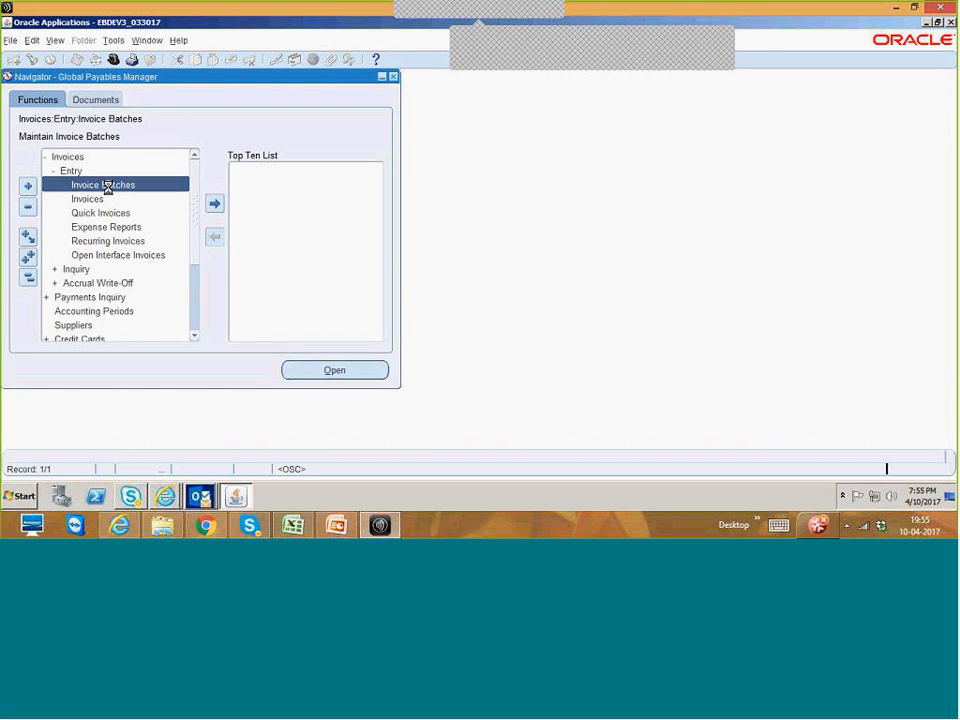
pyautogui.doubleClick(107, 185)
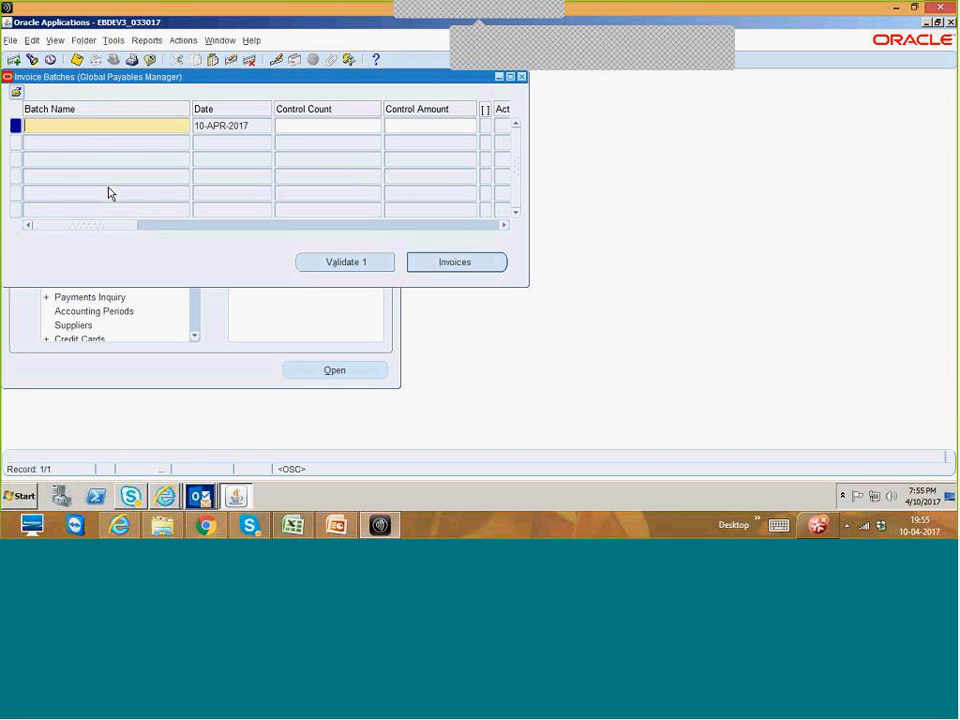
# - Name the new batch "Test Invoice Batch" and open the Invoice Workbench for its invoices
pyautogui.write('Test Invoice Batch')
pyautogui.press('Tab')
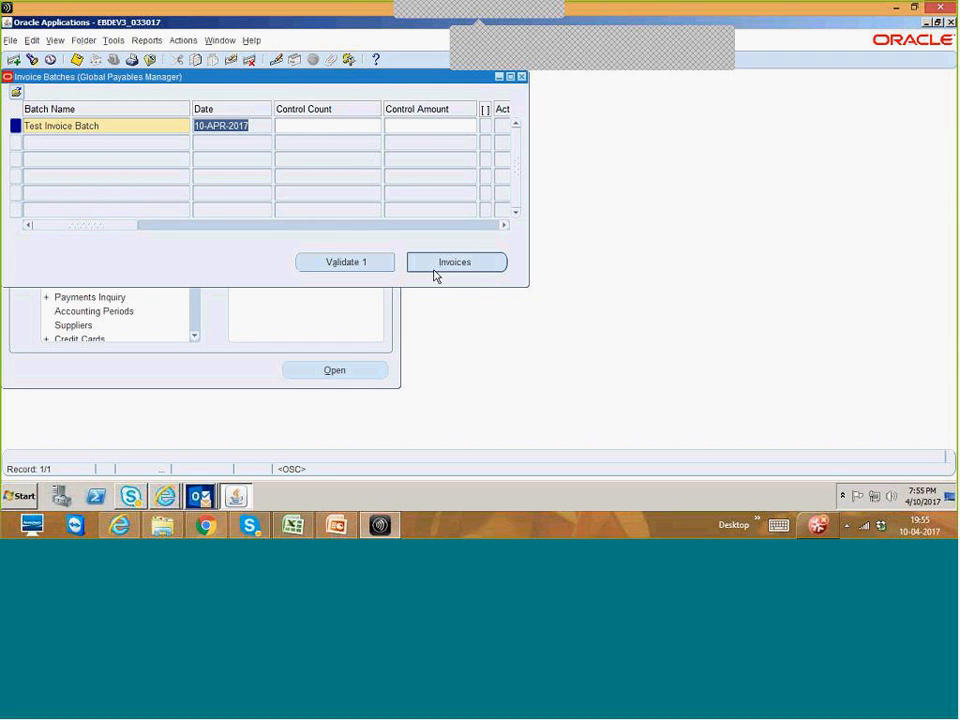
pyautogui.click(447, 268)
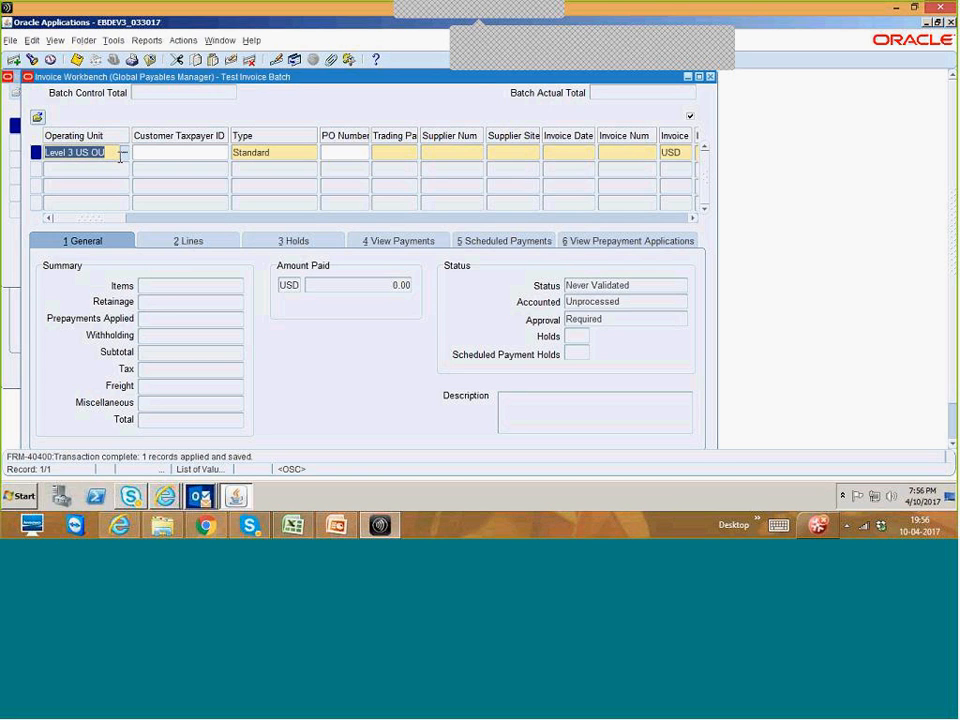
# - Search for "cisco" as the invoice's trading partner and choose CISCO SYSTEMS INC
pyautogui.click(394, 153)
pyautogui.write('c')
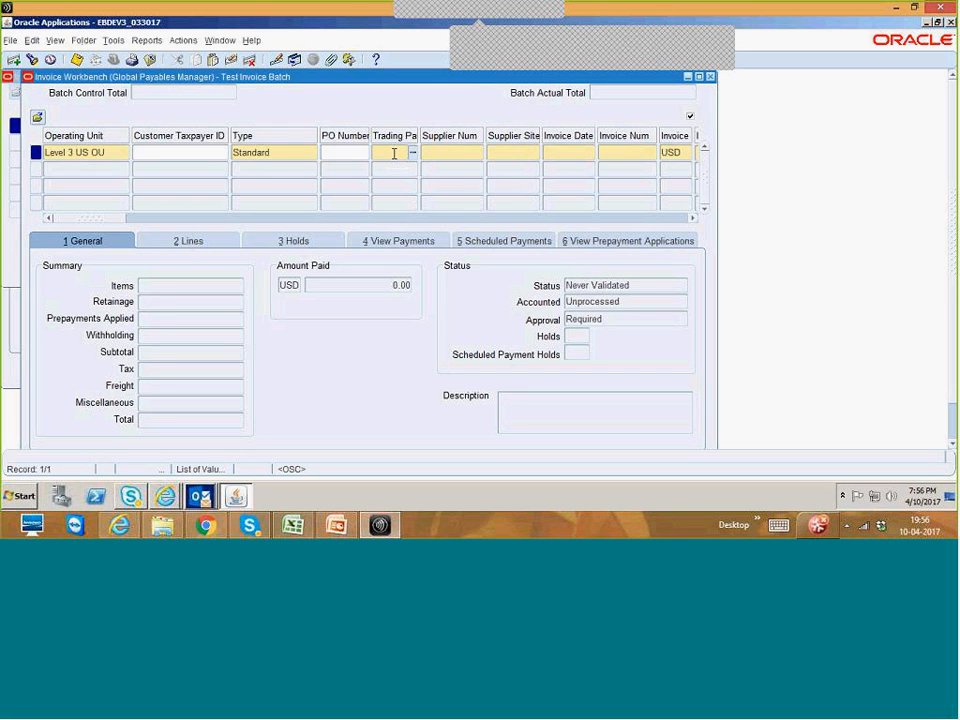
pyautogui.write('isco')
pyautogui.press('Tab')
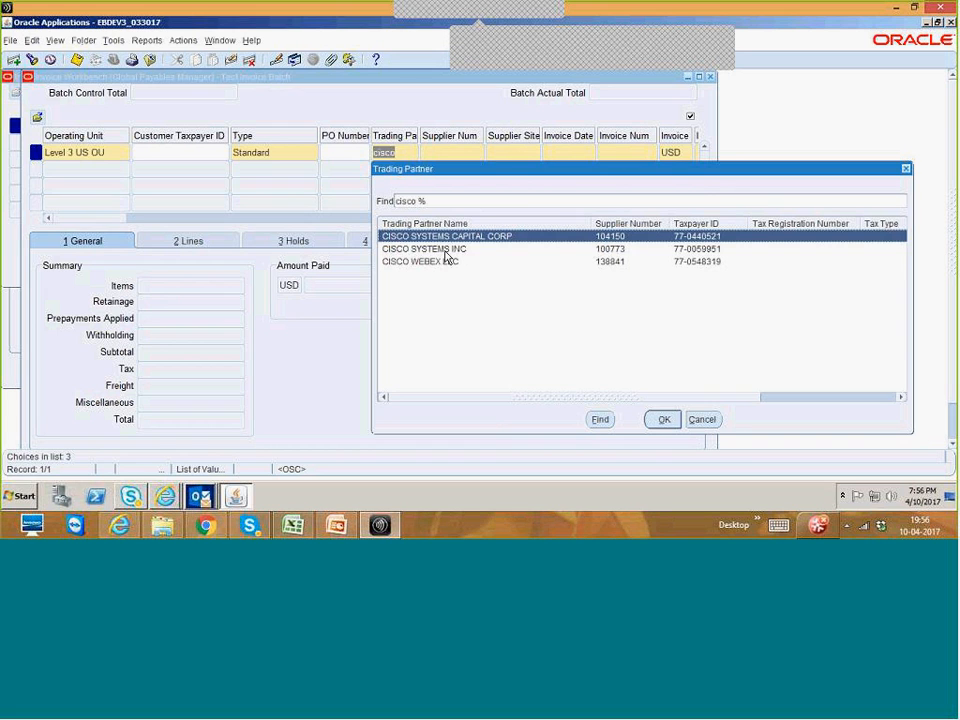
pyautogui.click(447, 249)
pyautogui.doubleClick(445, 250)
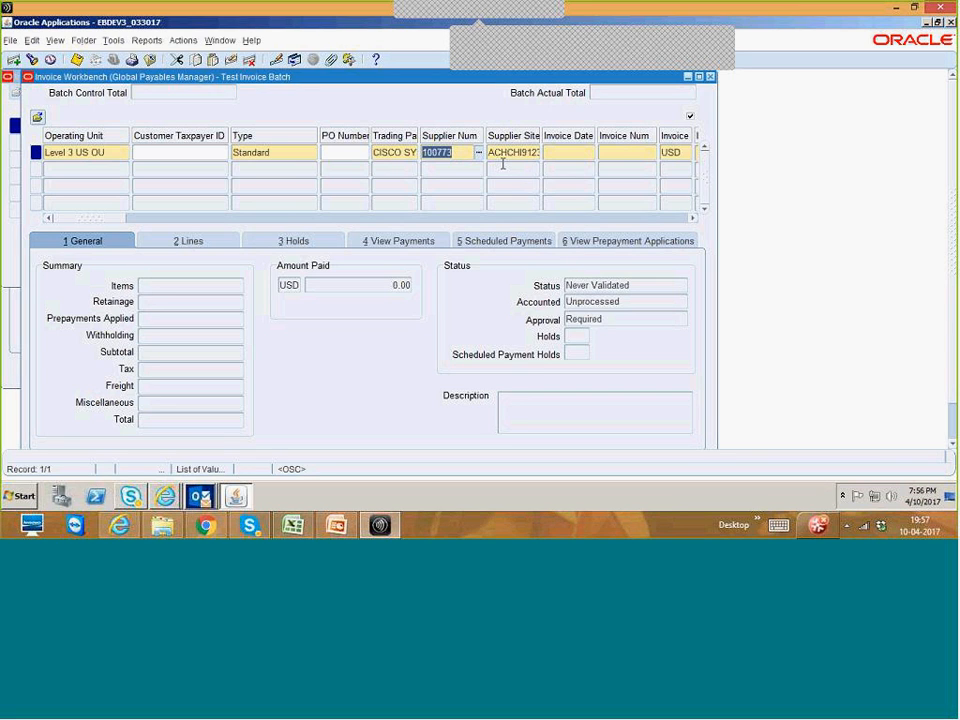
# - Set the invoice date to 01-APR-2017 using the calendar
pyautogui.click(566, 152)
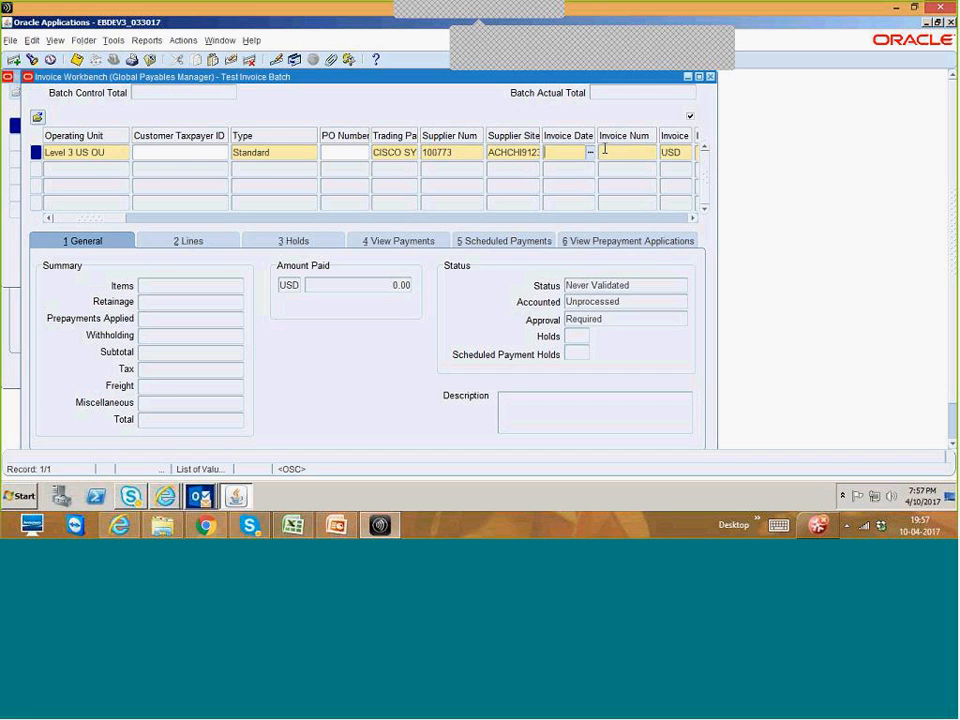
pyautogui.click(590, 149)
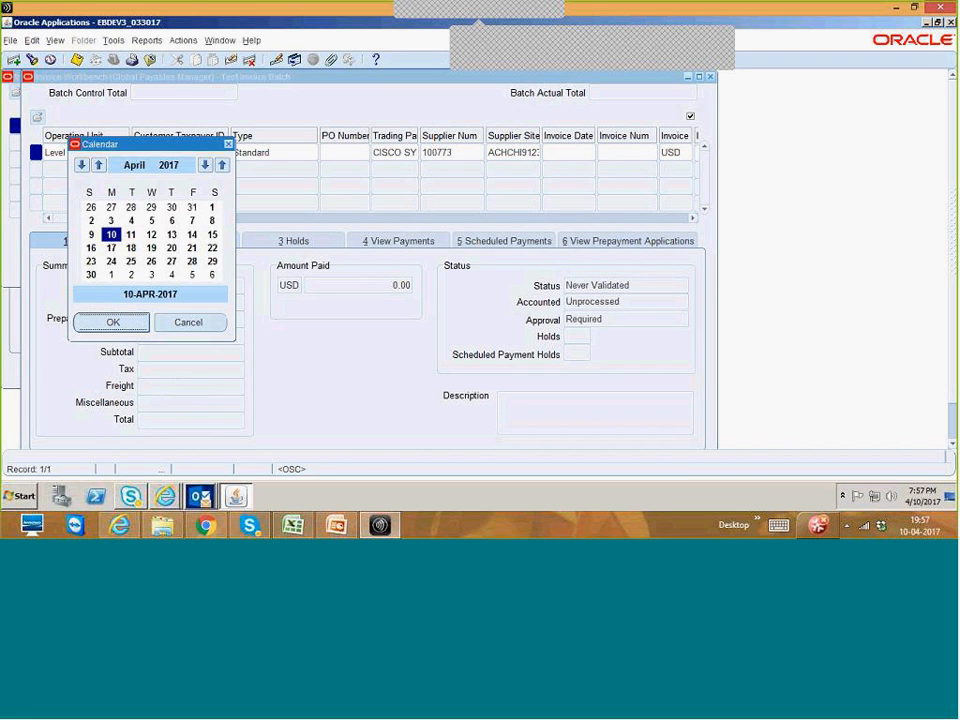
pyautogui.click(212, 207)
pyautogui.click(130, 323)
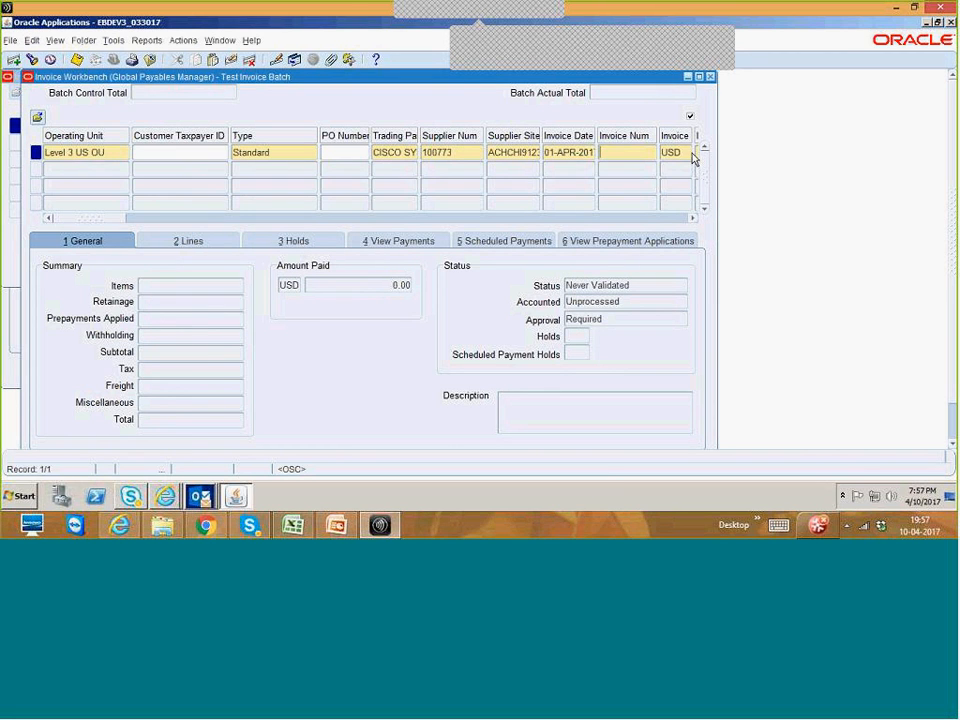
# - Enter invoice number 100001234, keep the currency USD and set the invoice amount to 1000
pyautogui.write('100001234')
pyautogui.press('Tab')
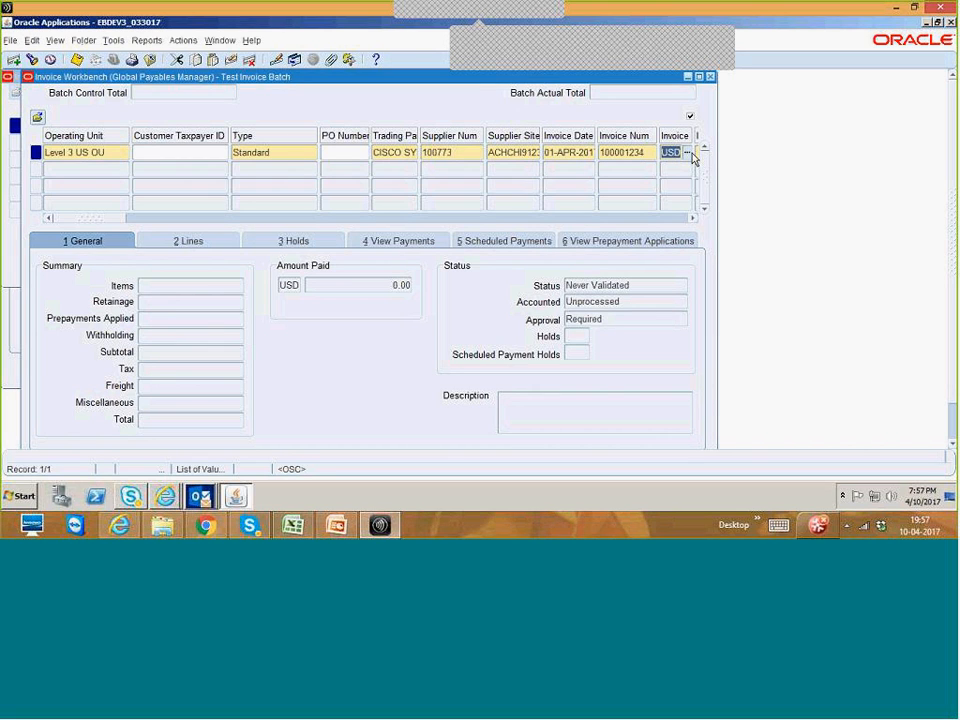
pyautogui.press('Tab')
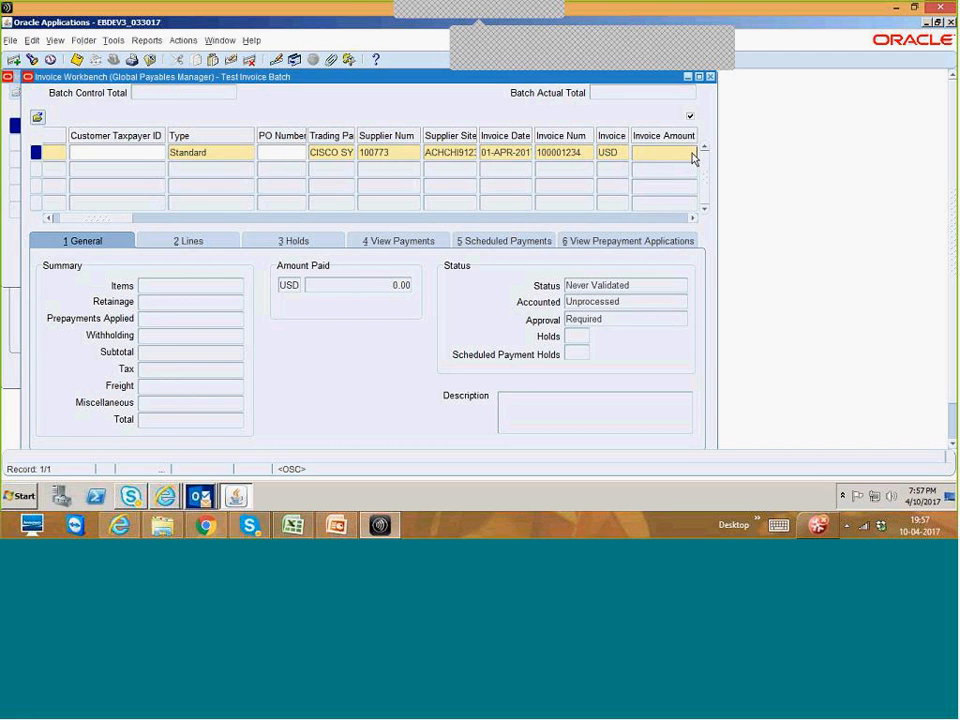
pyautogui.write('1000')
pyautogui.press('Tab')
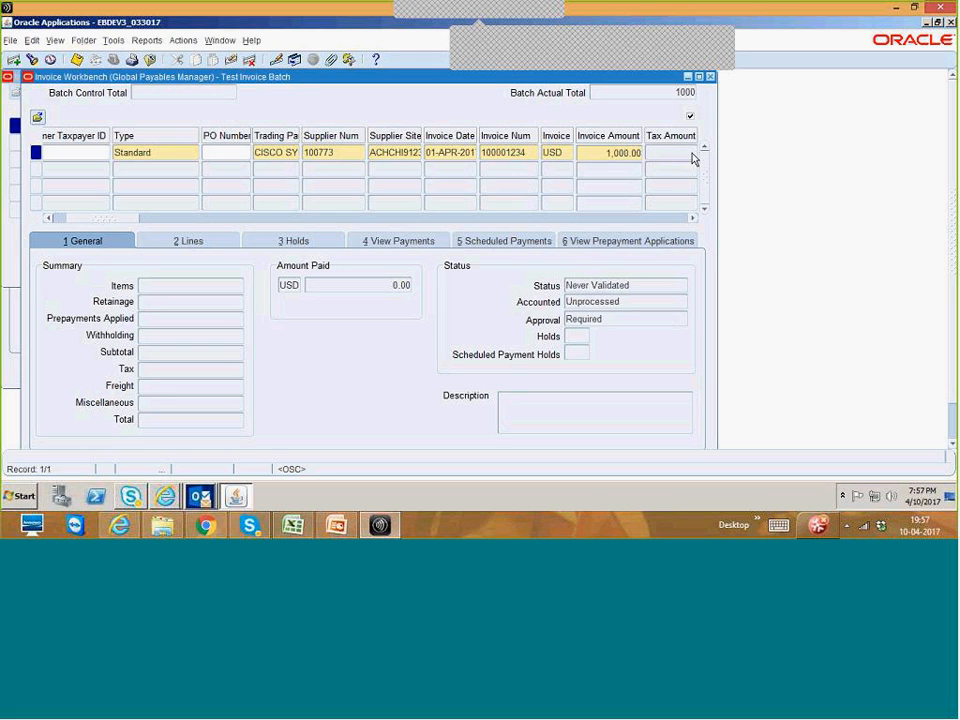
# - Examine the invoice's approval and validation status and try to open its lines
pyautogui.doubleClick(604, 319)
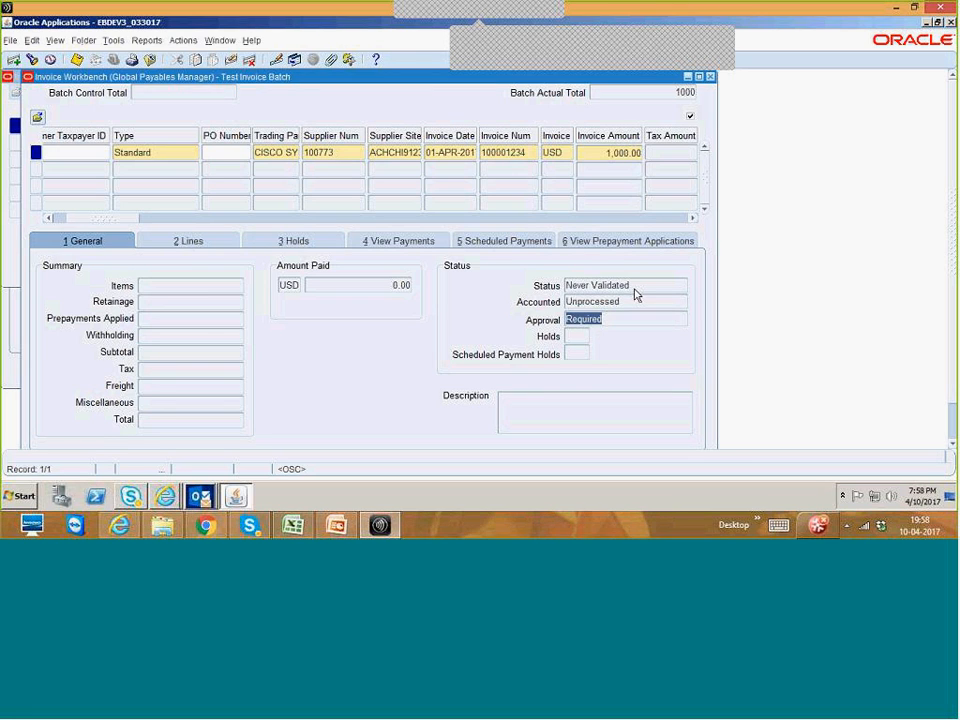
pyautogui.click(636, 286)
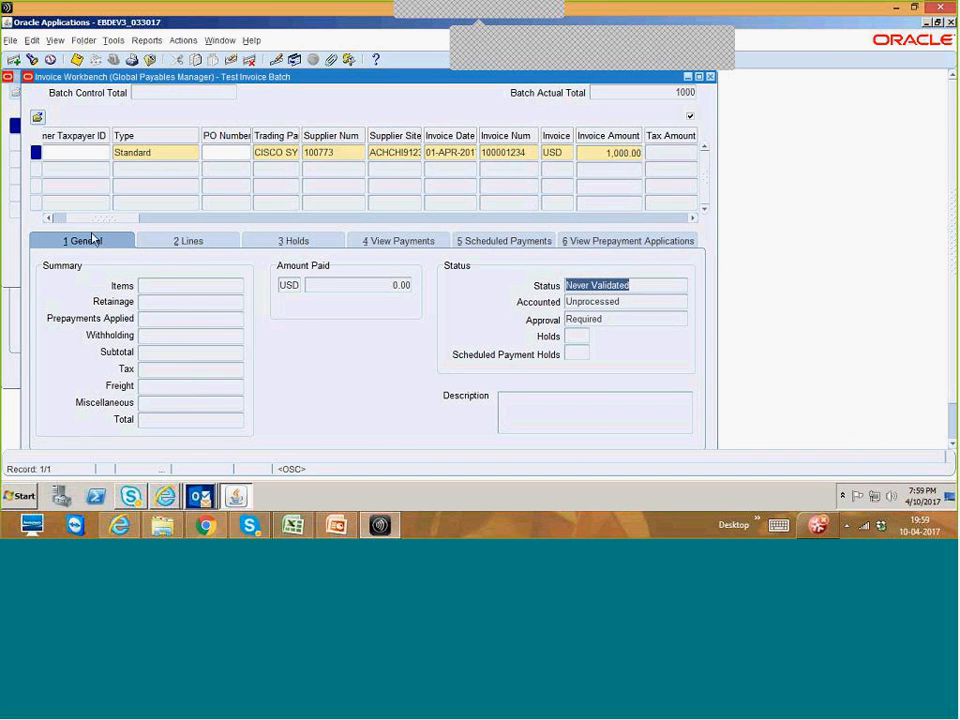
pyautogui.click(168, 217)
pyautogui.moveTo(182, 228); pyautogui.dragTo(109, 220)
pyautogui.click(173, 241)
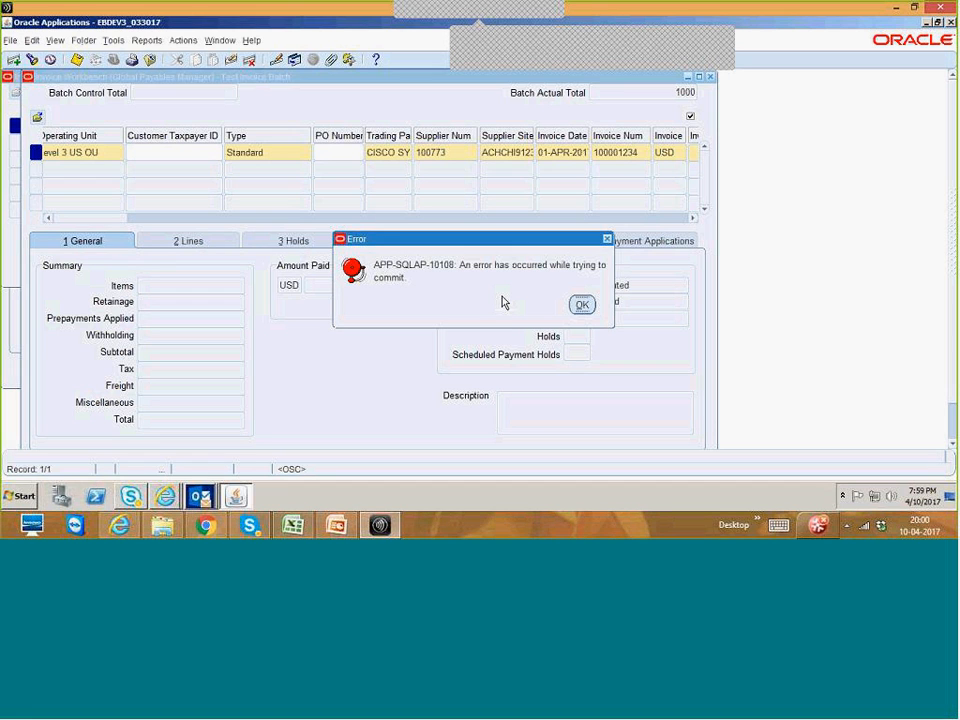
pyautogui.click(584, 308)
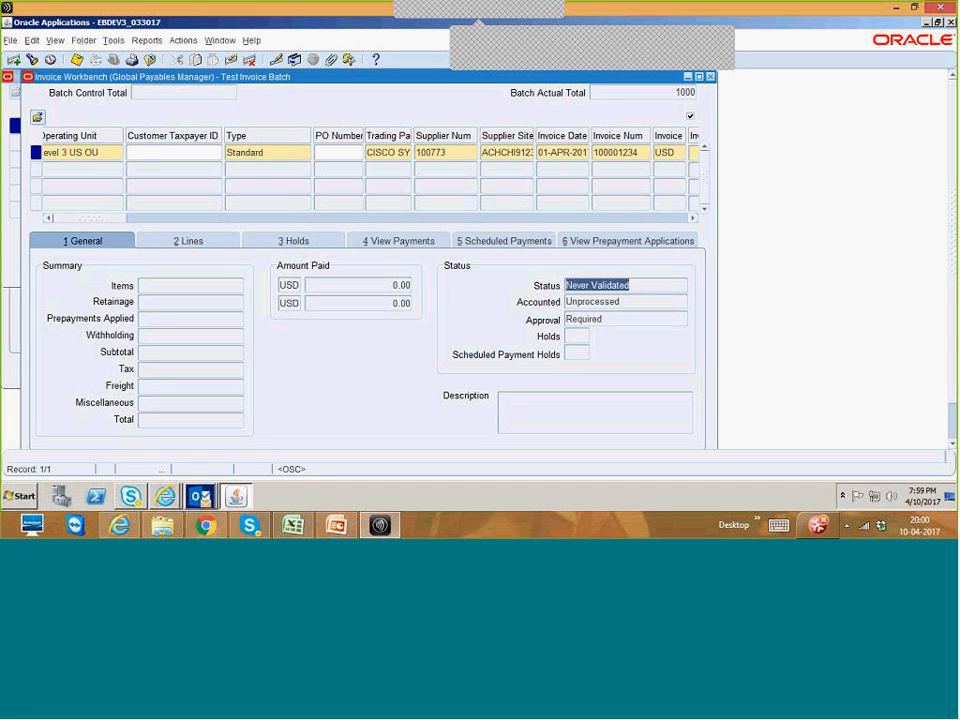
# - Close the Invoice Workbench without saving the invoice and return to the Navigator
pyautogui.click(707, 78)
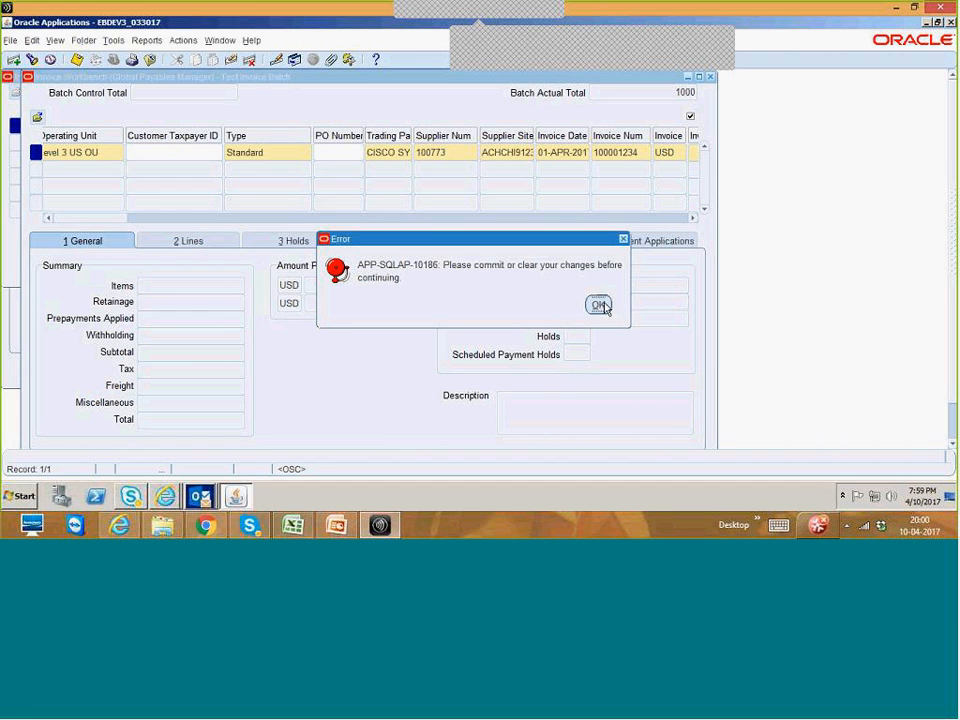
pyautogui.click(601, 303)
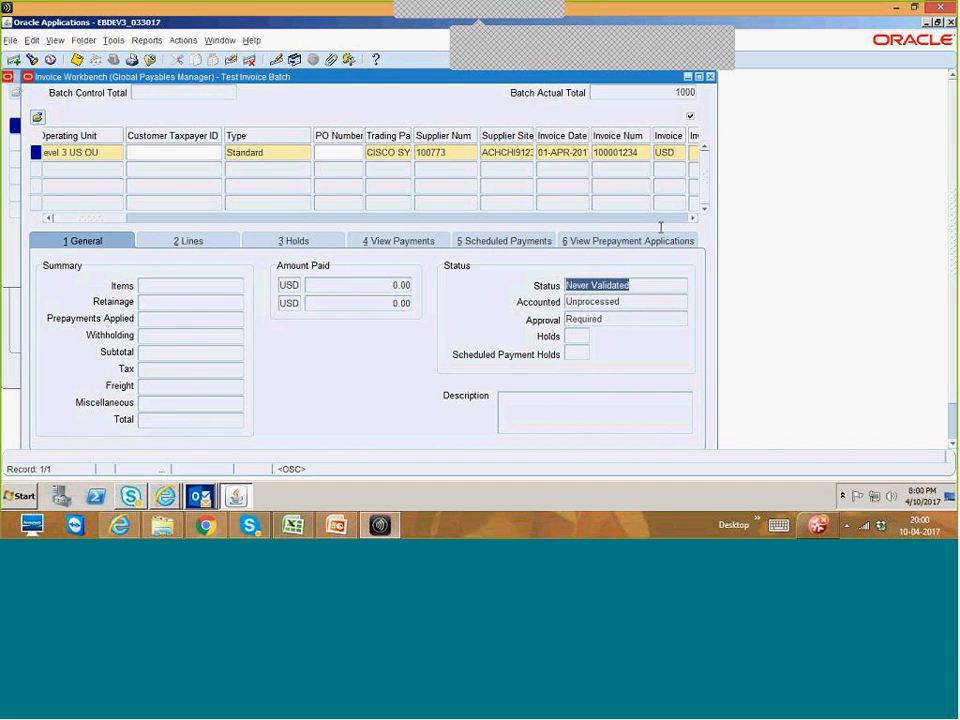
pyautogui.click(580, 304)
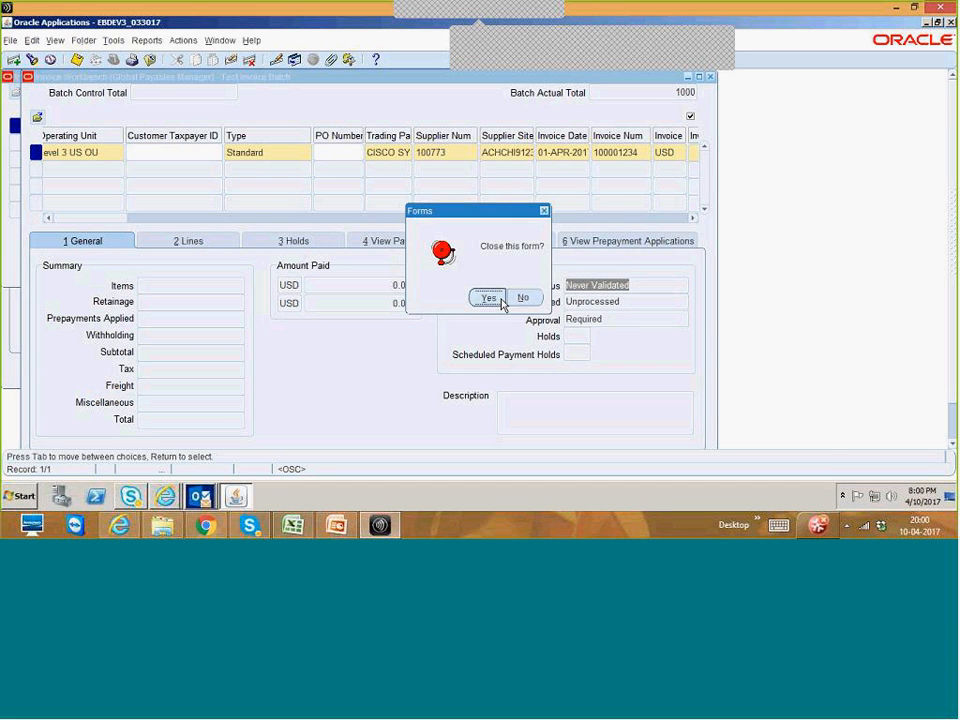
pyautogui.click(497, 299)
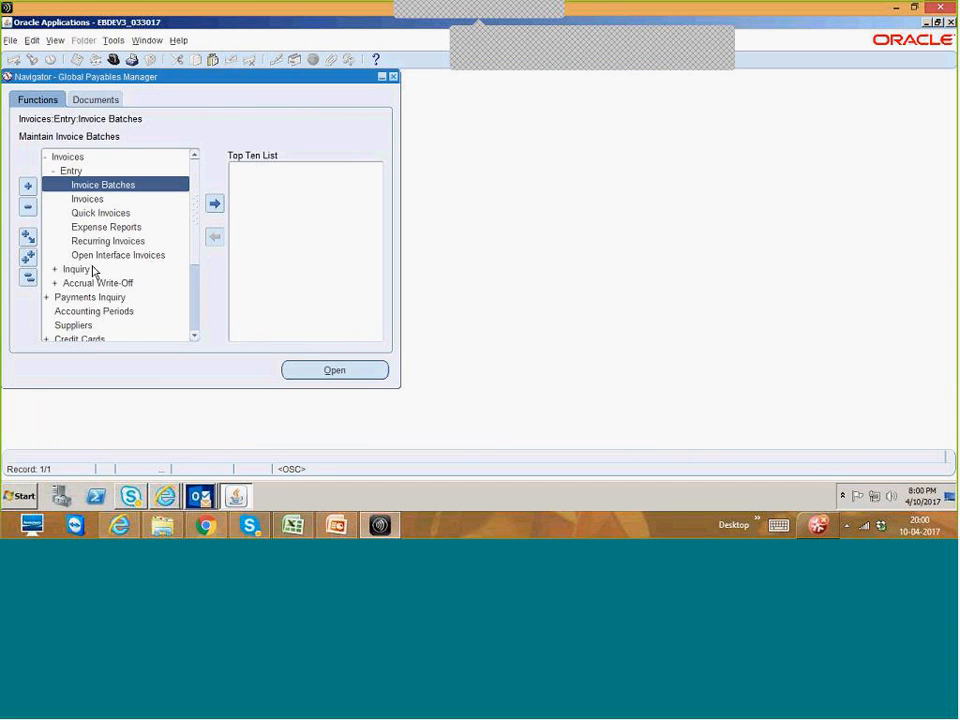
# - Collapse all Navigator functions, open the Suppliers page to look over its supplier search options, and close it
pyautogui.click(28, 277)
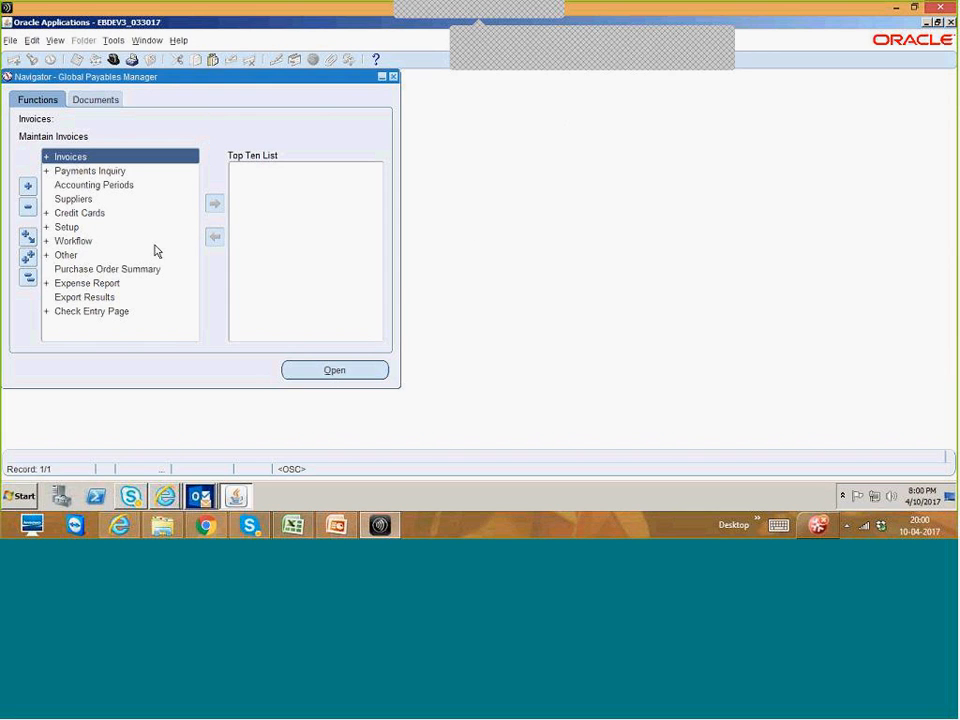
pyautogui.doubleClick(106, 199)
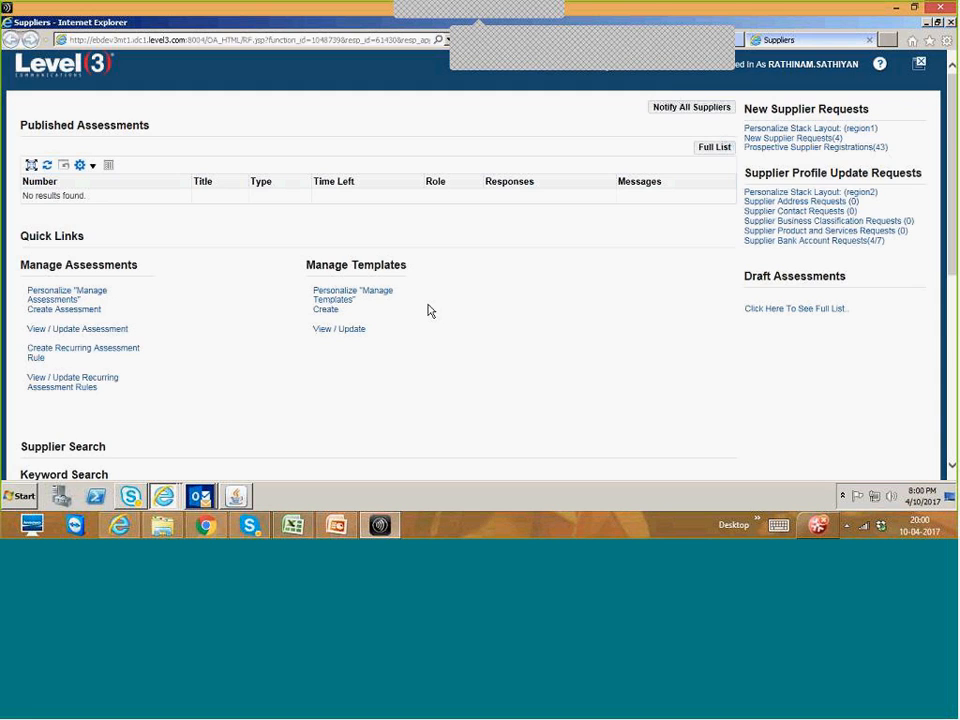
pyautogui.scroll(-3, 430, 311)
pyautogui.scroll(-5, 430, 311)
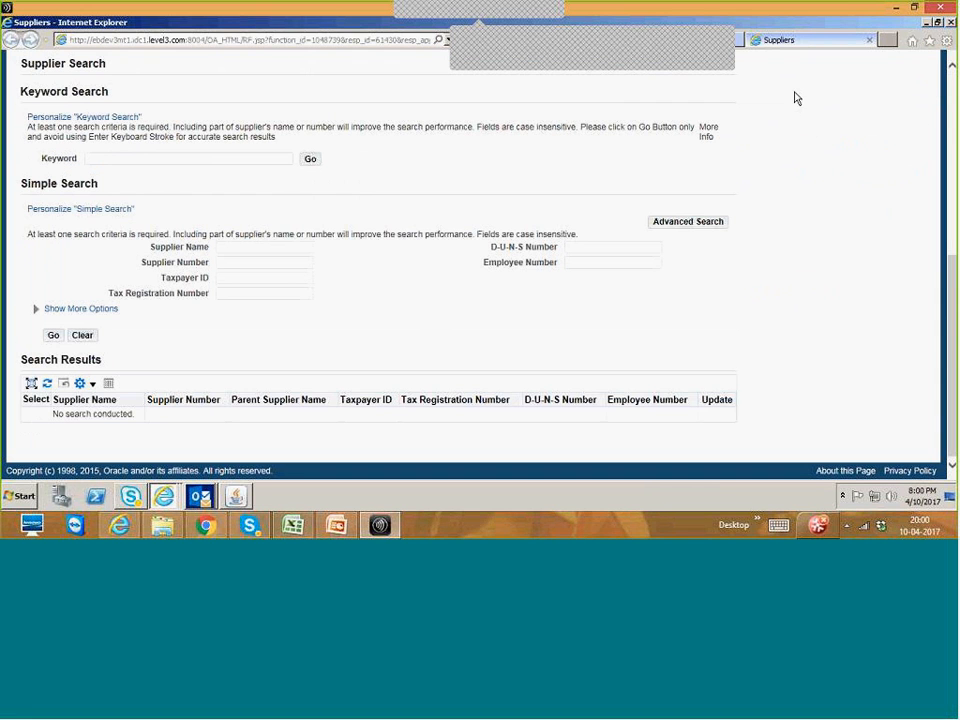
pyautogui.click(870, 41)
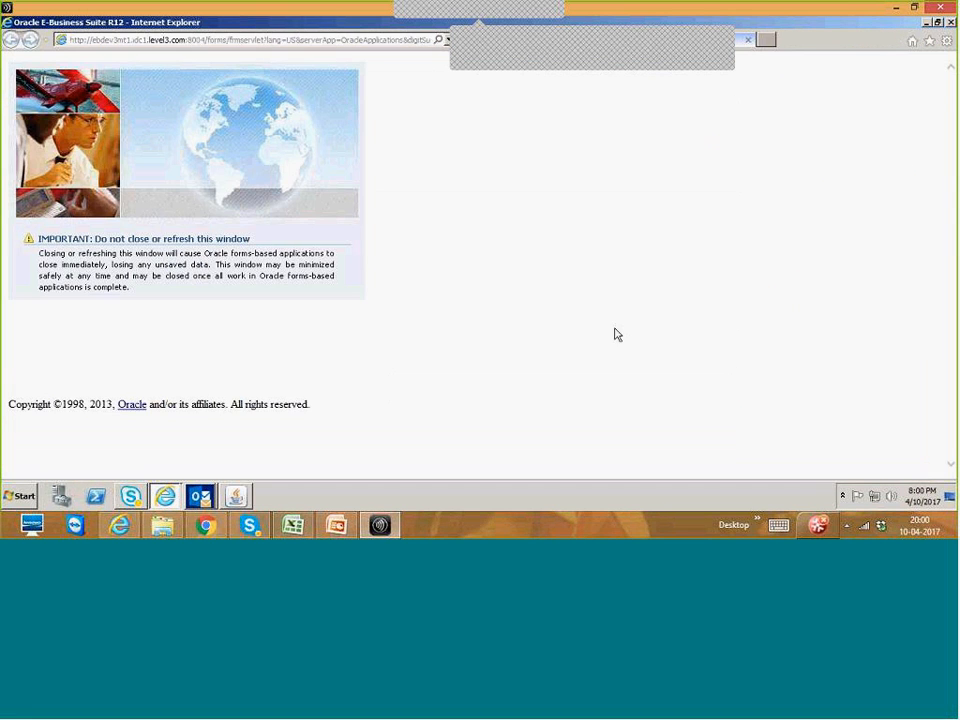
# - Switch back to the Oracle Applications forms window and open the Find Requests window
pyautogui.click(237, 498)
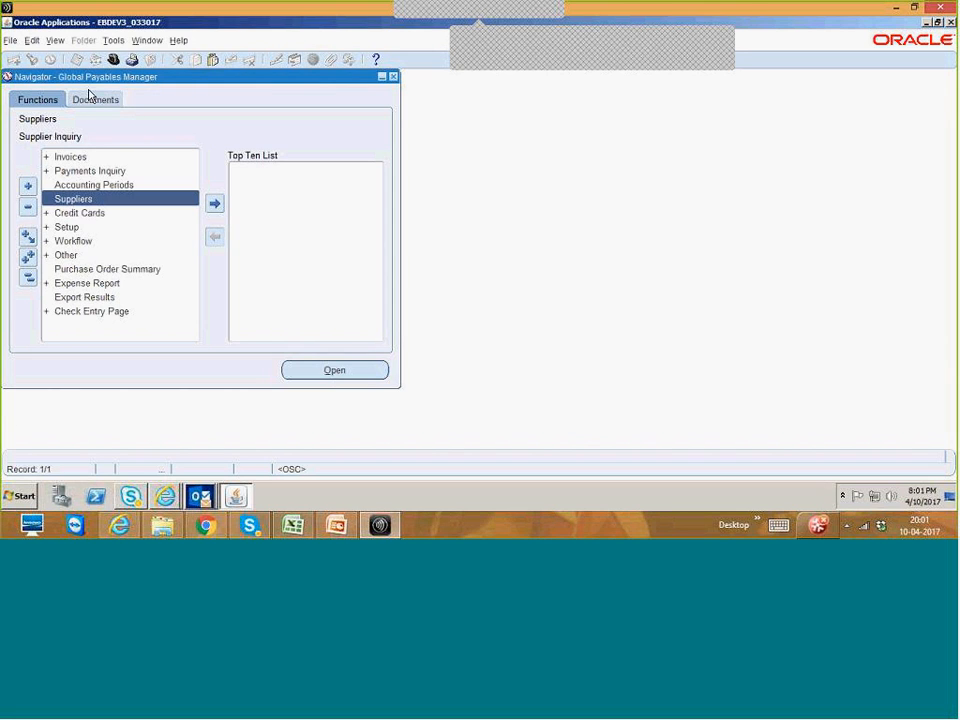
pyautogui.click(55, 40)
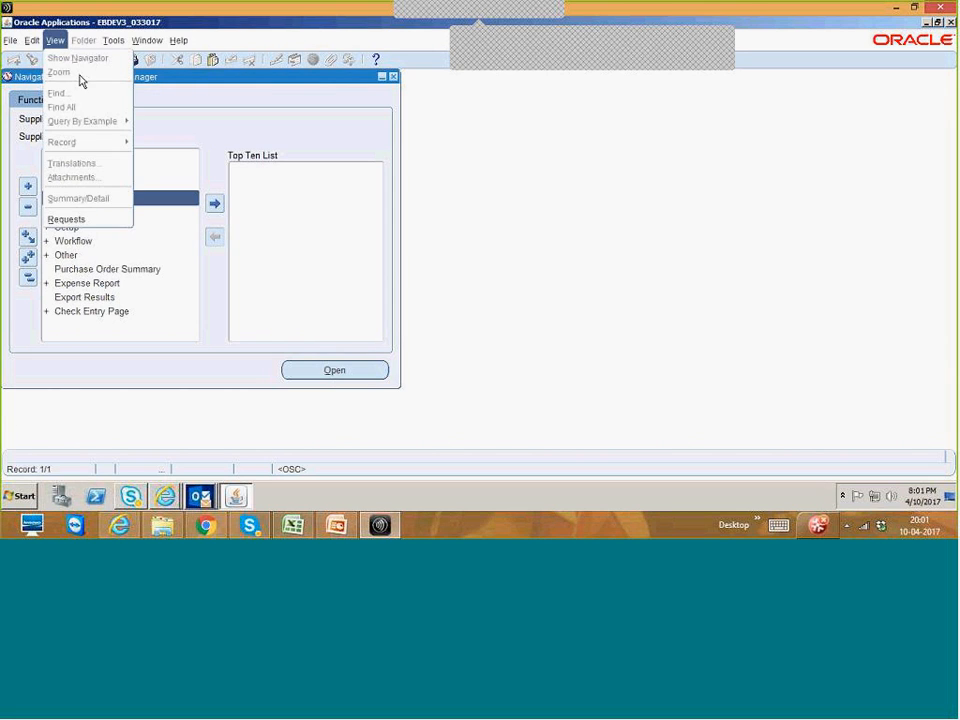
pyautogui.click(90, 222)
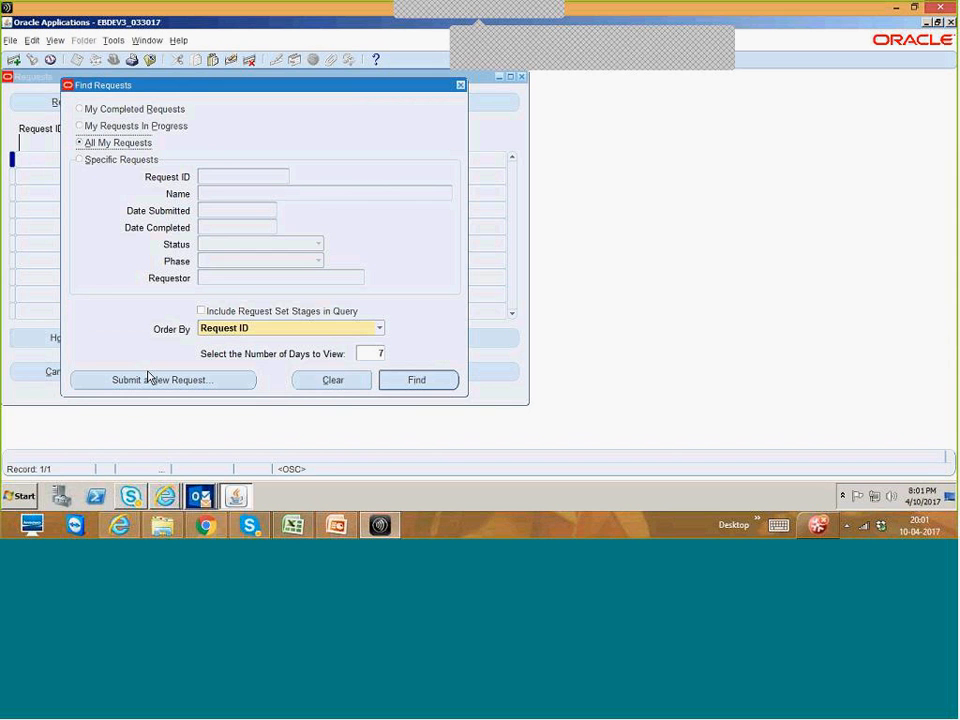